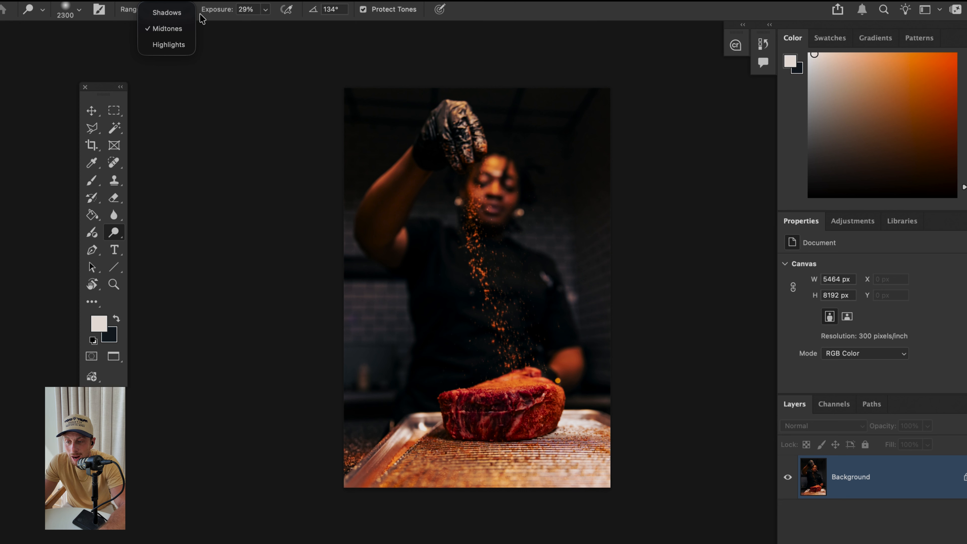
# Activate the Dodge tool with its tonal range left at Midtones.
pyautogui.click(204, 15)
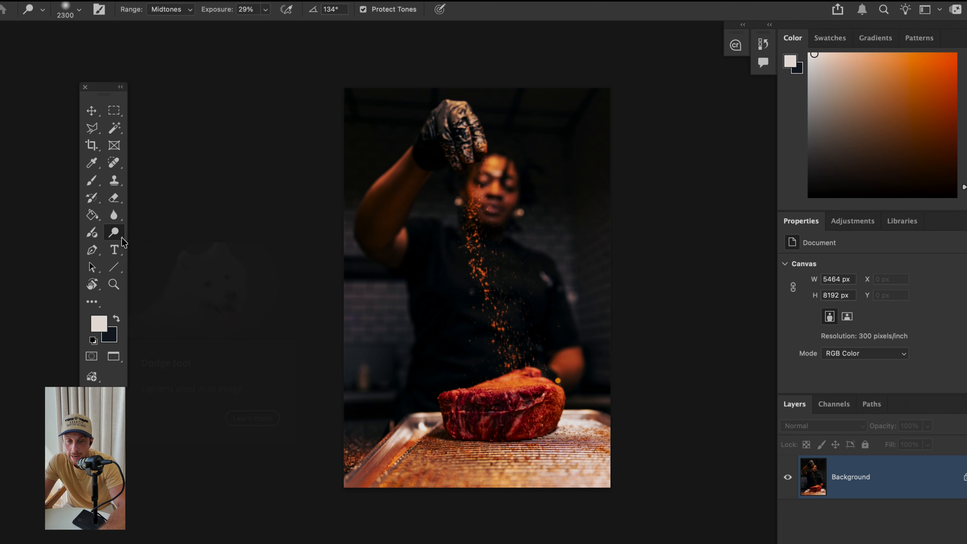
pyautogui.moveTo(120, 233)
pyautogui.mouseDown()
pyautogui.moveTo(144, 247)
pyautogui.moveTo(119, 231)
pyautogui.mouseUp()
pyautogui.click(116, 231)
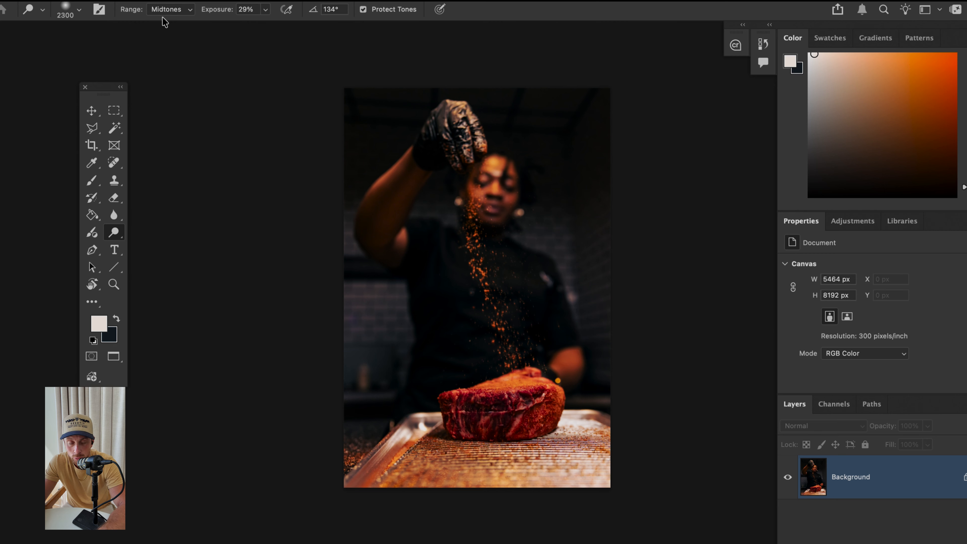
# Adjust the Dodge brush size, ending at 2500.
pyautogui.press('[')
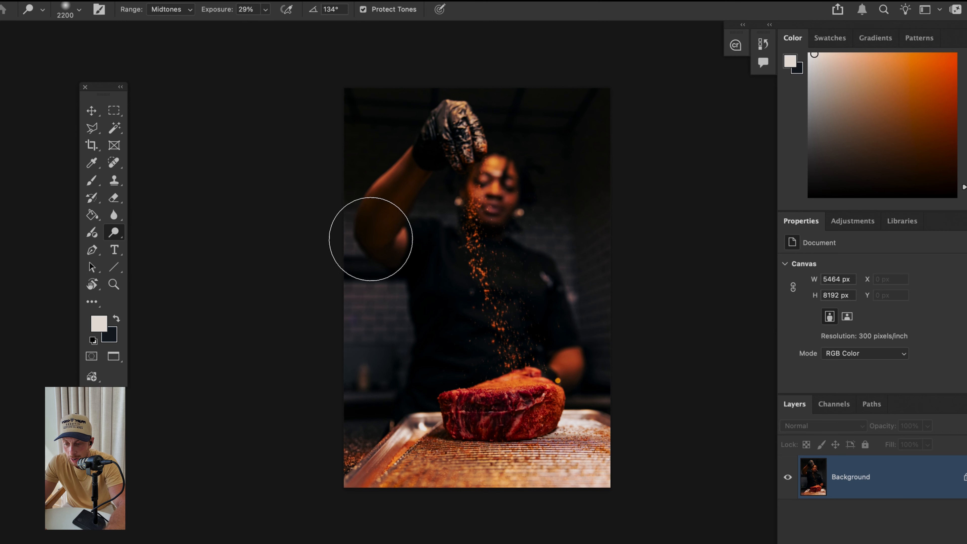
pyautogui.press('[')
pyautogui.press('[')
pyautogui.press('[')
pyautogui.press('[')
pyautogui.press('[')
pyautogui.press(']')
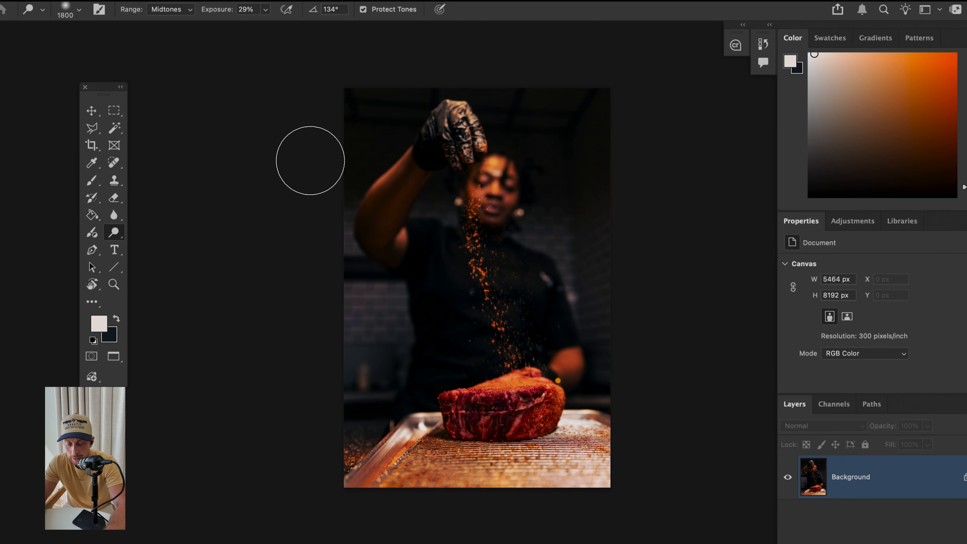
pyautogui.press(']')
pyautogui.press(']')
pyautogui.press(']')
pyautogui.press(']')
pyautogui.press(']')
pyautogui.press(']')
pyautogui.press(']')
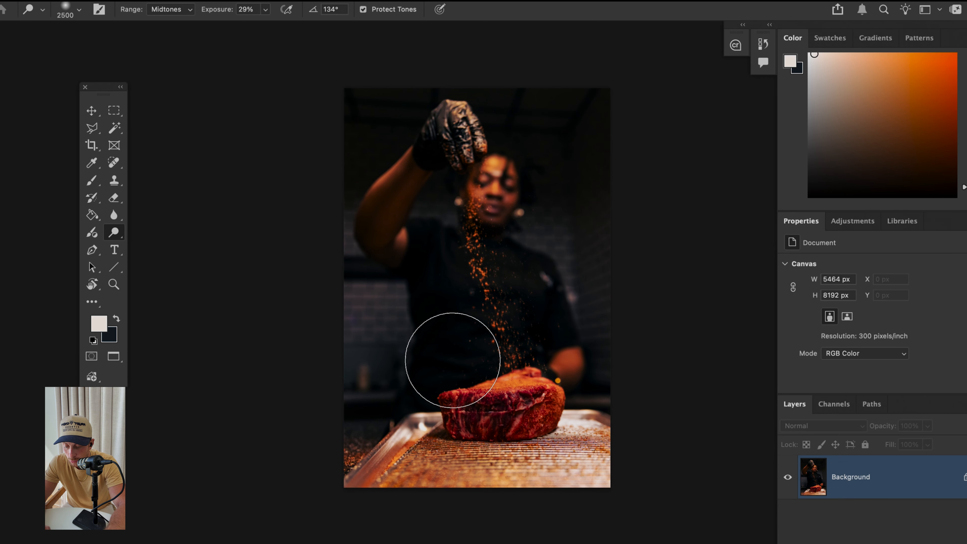
# Reduce the Dodge brush size to 1900 for working on the steak.
pyautogui.scroll(5, 453, 364)
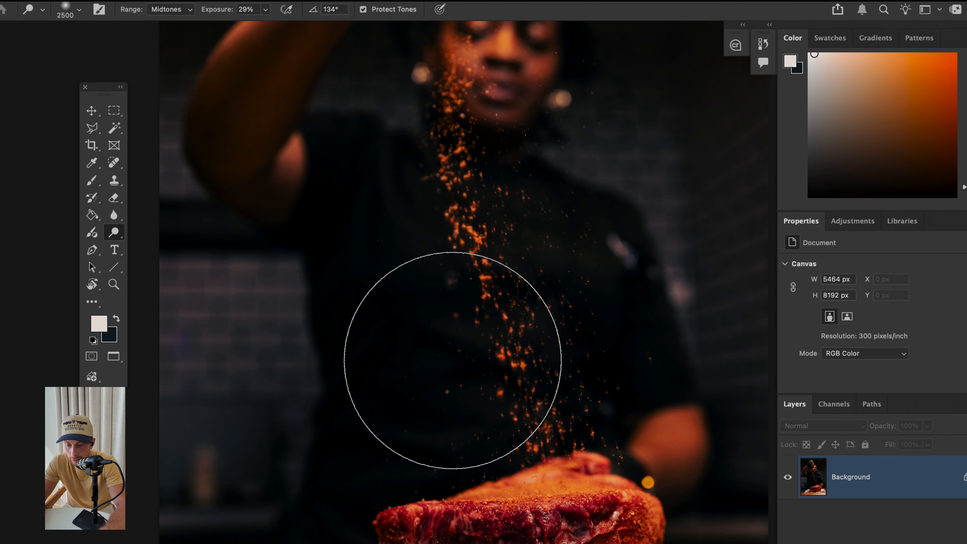
pyautogui.scroll(-3, 453, 360)
pyautogui.hscroll(2, 452, 360)
pyautogui.press('[')
pyautogui.press('[')
pyautogui.press('[')
pyautogui.press('[')
pyautogui.press('[')
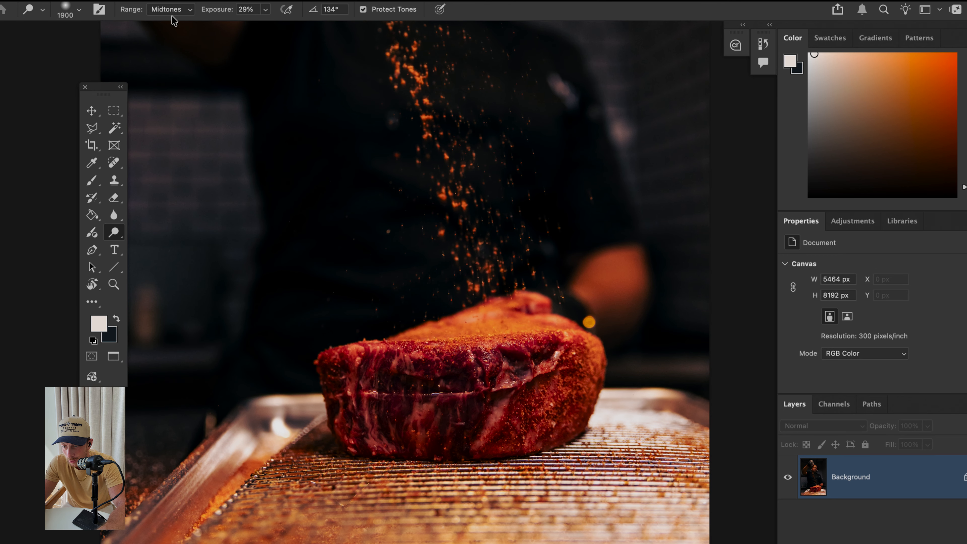
# Try dodging the steak's midtones at 100% exposure, and undo the strokes.
pyautogui.click(267, 10)
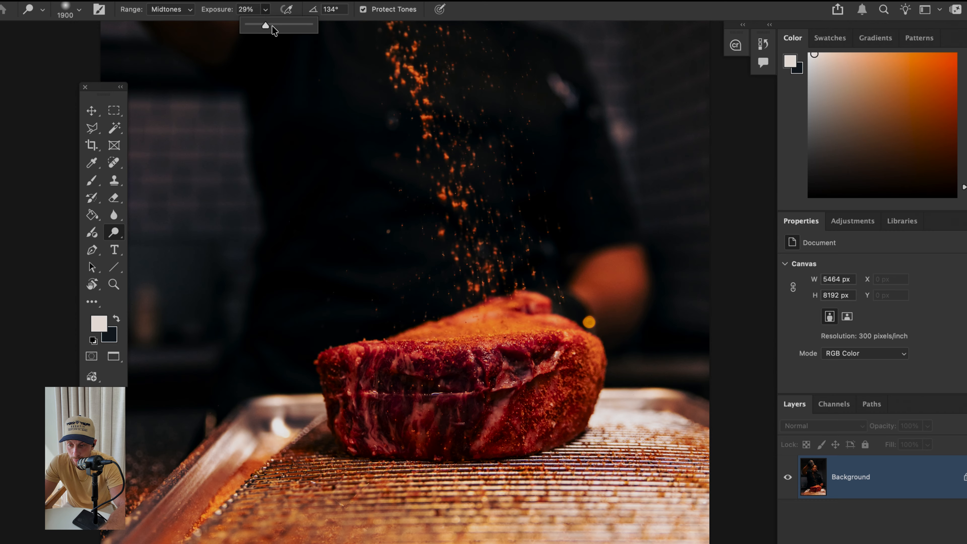
pyautogui.moveTo(268, 27); pyautogui.dragTo(309, 26)
pyautogui.moveTo(506, 362)
pyautogui.mouseDown()
pyautogui.moveTo(389, 392)
pyautogui.moveTo(571, 389)
pyautogui.moveTo(368, 382)
pyautogui.moveTo(572, 393)
pyautogui.moveTo(546, 385)
pyautogui.mouseUp()
pyautogui.press('super+z')
pyautogui.press('super+z')
pyautogui.press('super+z')
pyautogui.press('super+z')
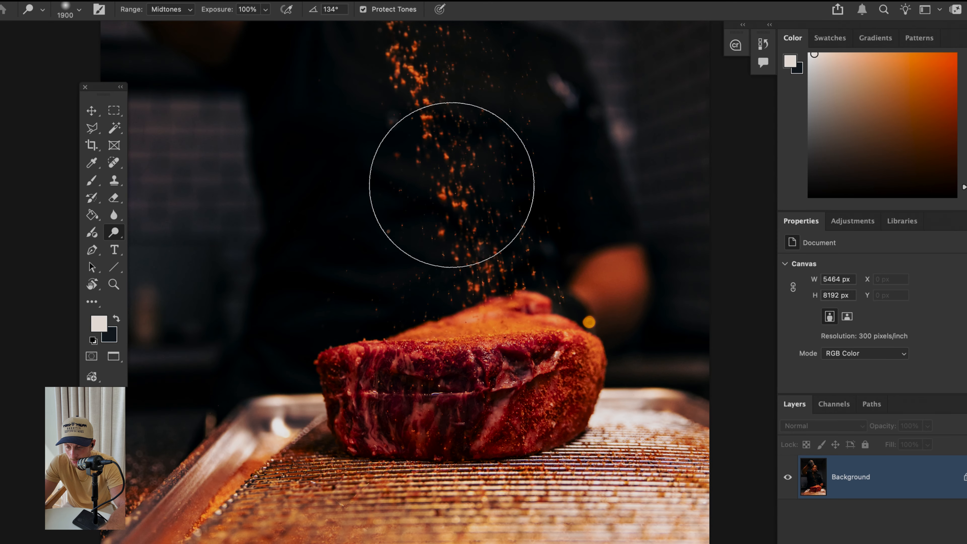
# Lower the Dodge exposure to 15% and try lightening the front of the steak.
pyautogui.click(265, 12)
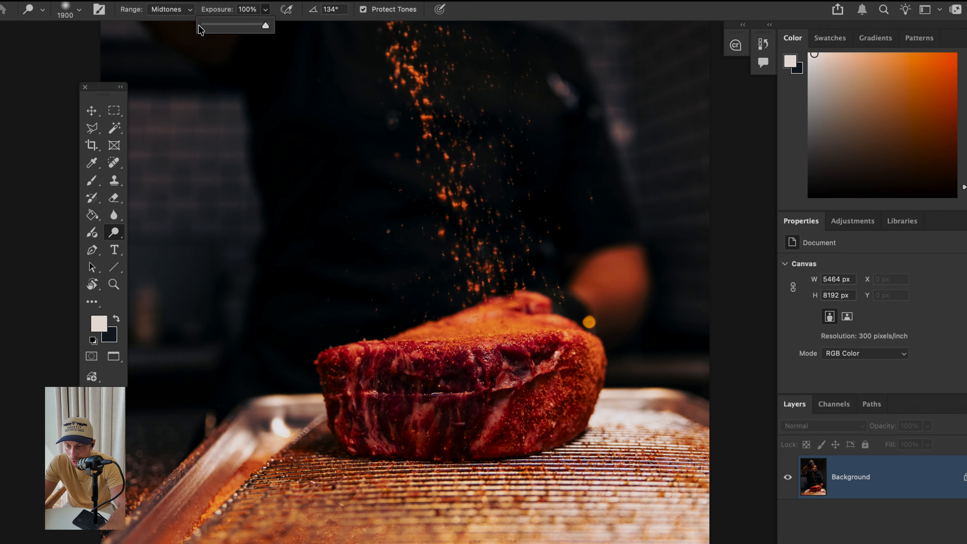
pyautogui.click(213, 26)
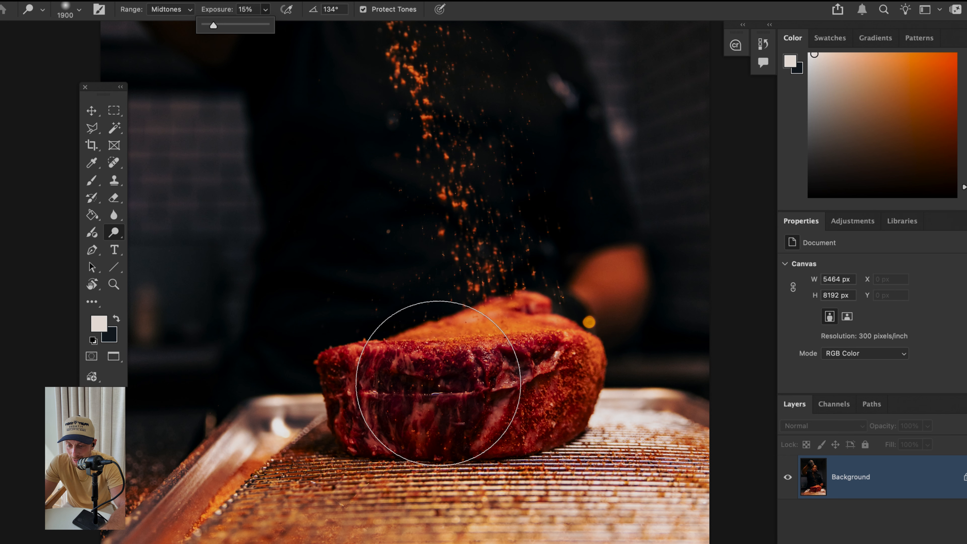
pyautogui.click(428, 386)
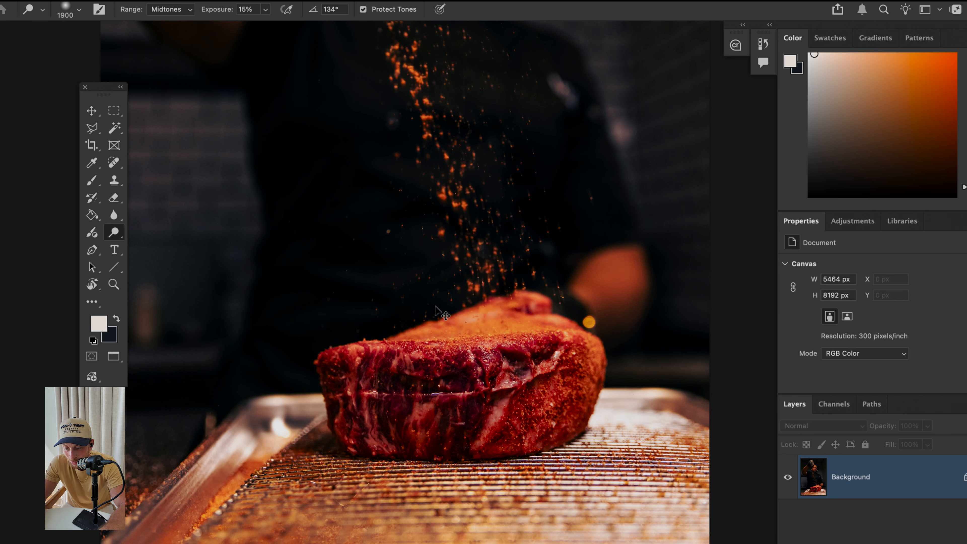
# Set the Dodge exposure to 29% and lighten the midtones across the front of the steak.
pyautogui.click(265, 11)
pyautogui.click(276, 27)
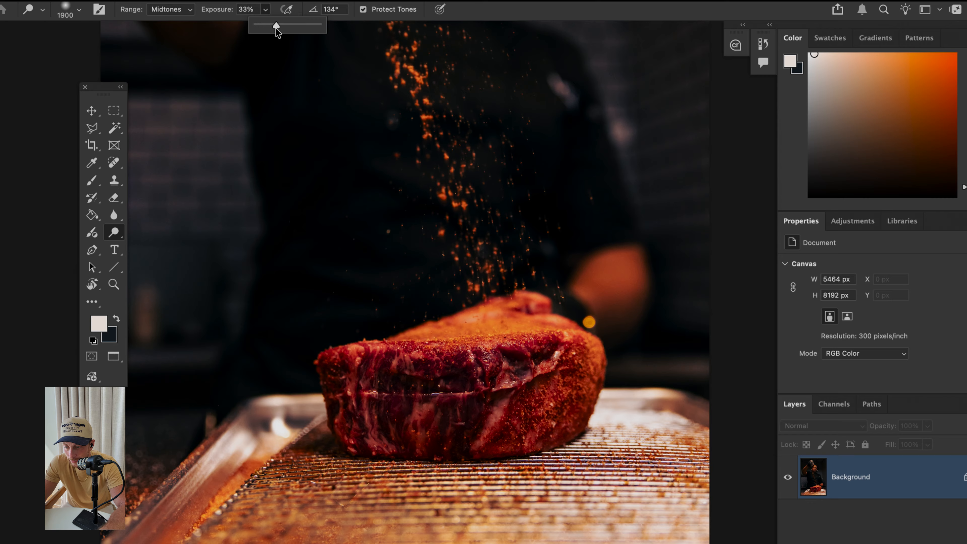
pyautogui.moveTo(276, 27); pyautogui.dragTo(274, 26)
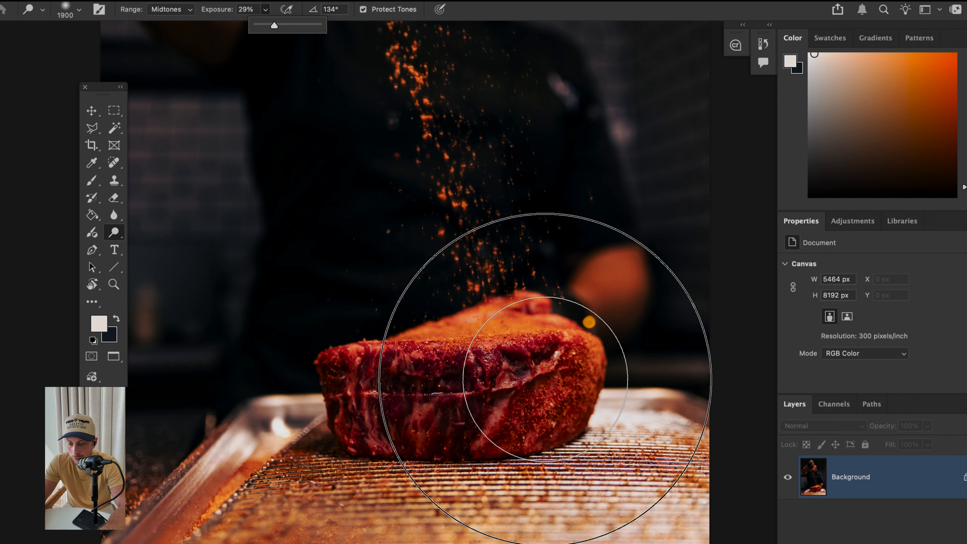
pyautogui.click(545, 379)
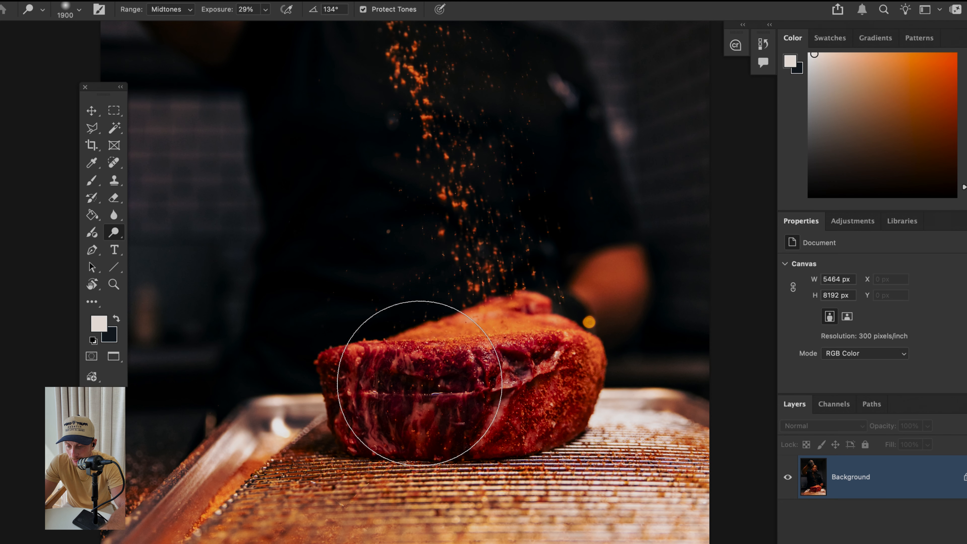
pyautogui.click(404, 384)
pyautogui.click(381, 392)
pyautogui.moveTo(366, 390)
pyautogui.mouseDown()
pyautogui.moveTo(541, 388)
pyautogui.moveTo(423, 389)
pyautogui.mouseUp()
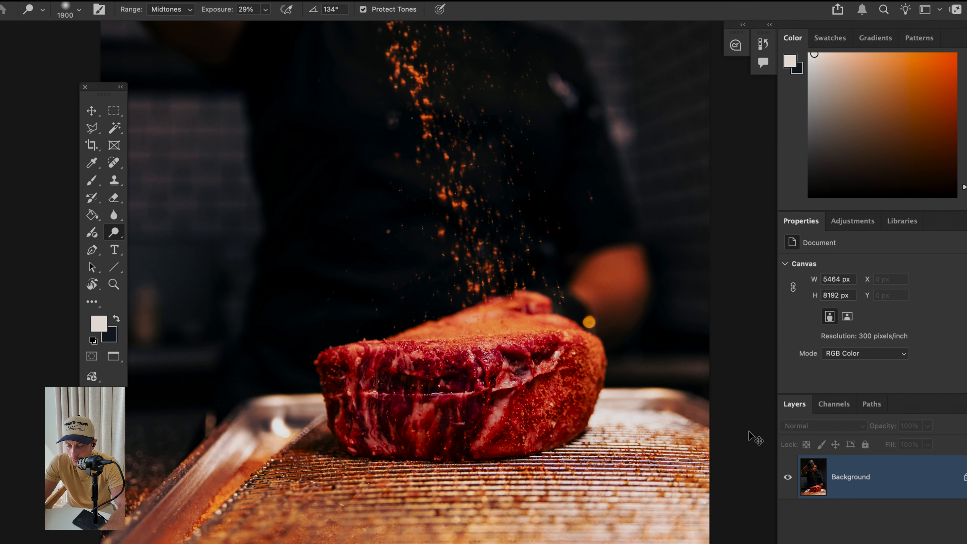
# Undo and redo the dodging on the steak to compare it, leaving it undone.
pyautogui.press('super+z')
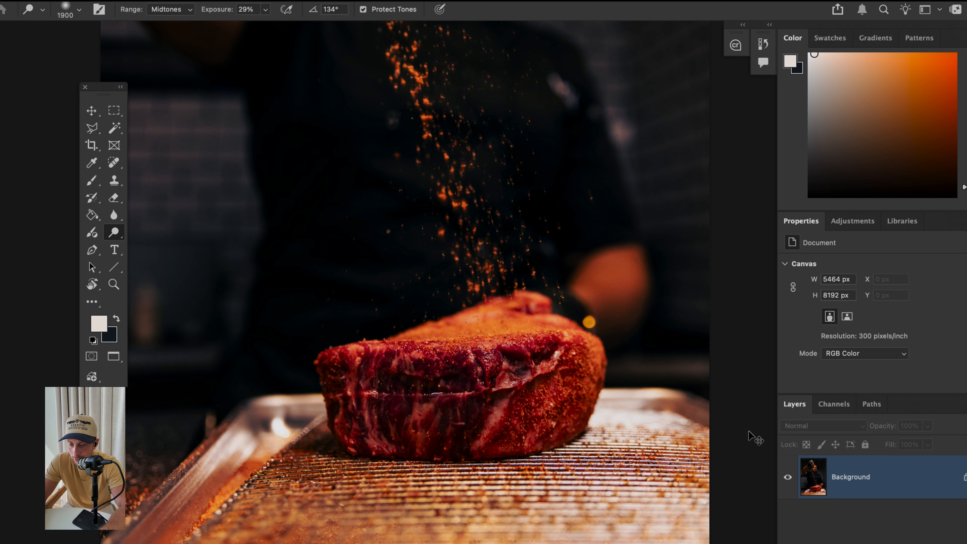
pyautogui.press('super+shift+z')
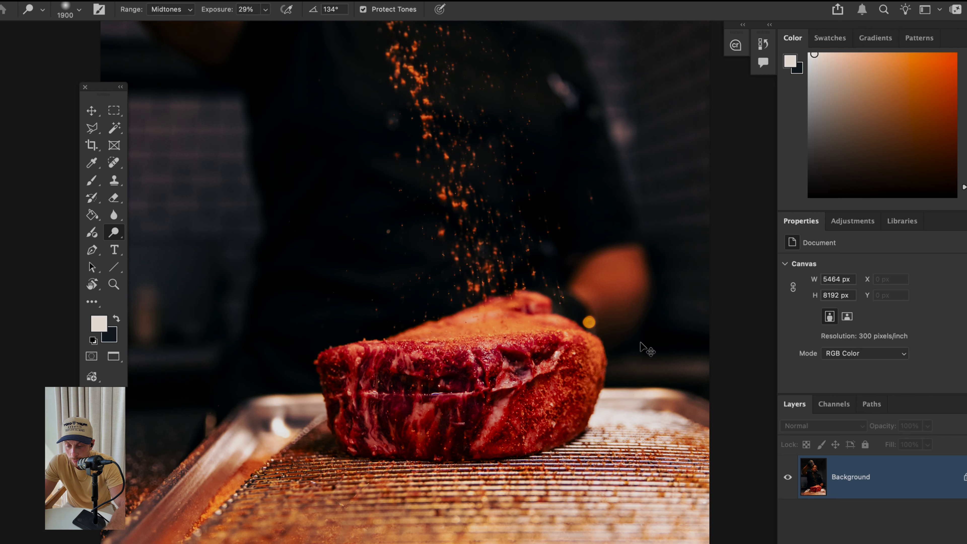
pyautogui.press('super+z')
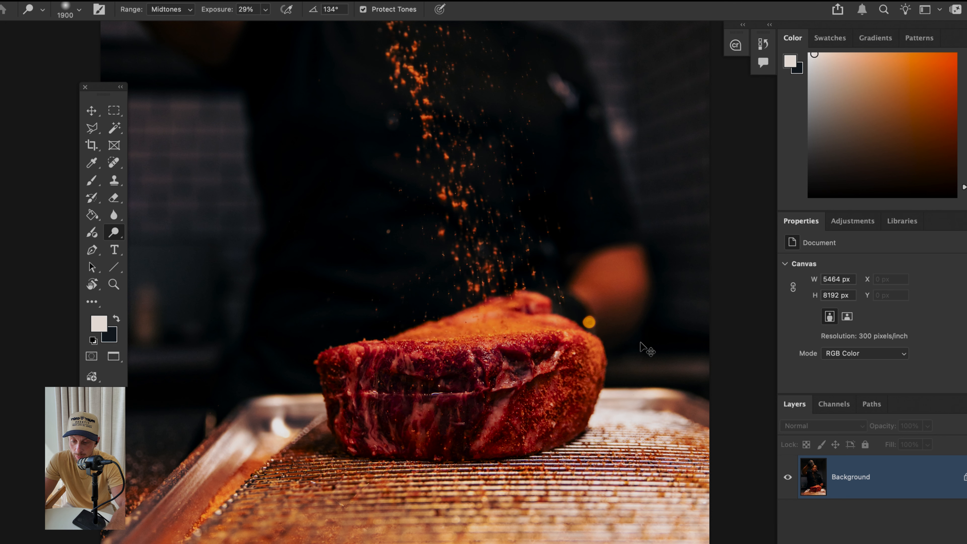
# Duplicate the Background layer.
pyautogui.rightClick(883, 498)
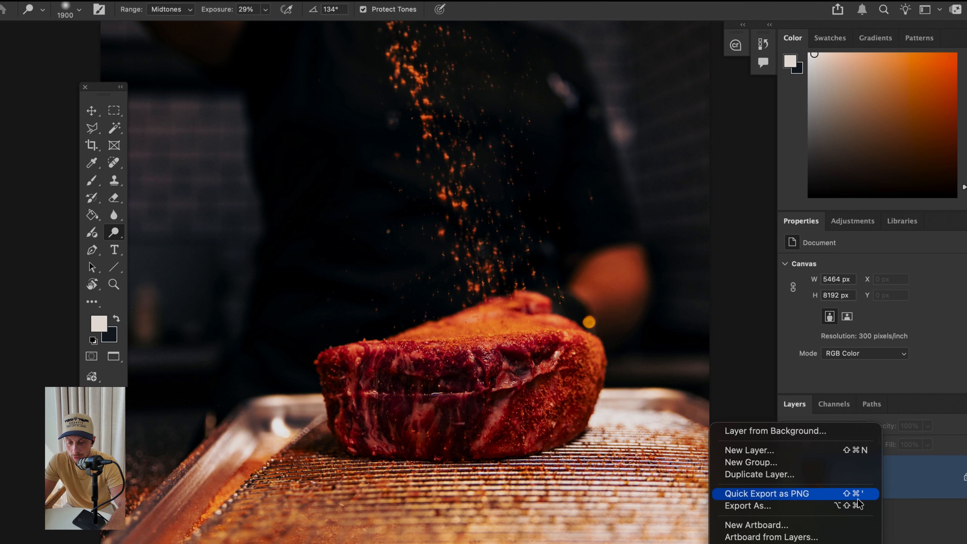
pyautogui.click(824, 475)
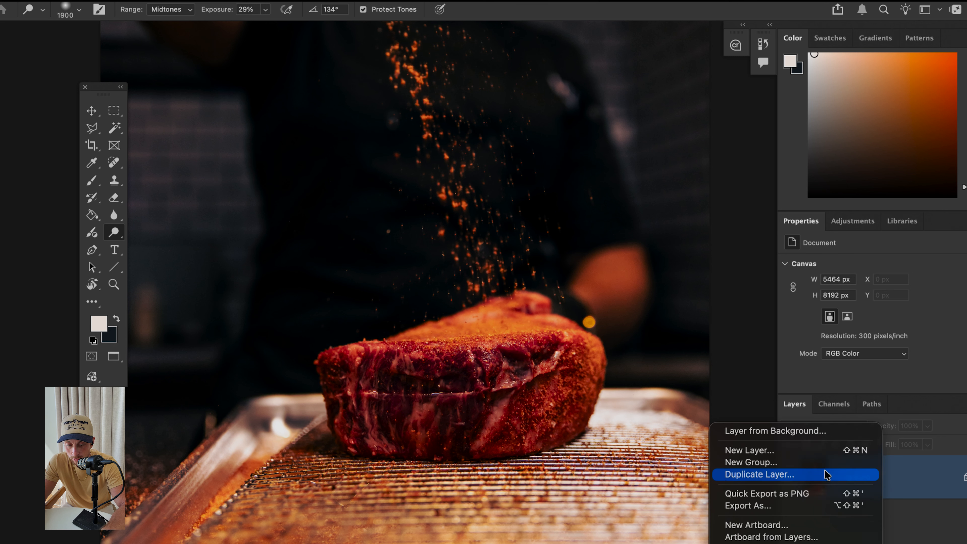
pyautogui.click(611, 245)
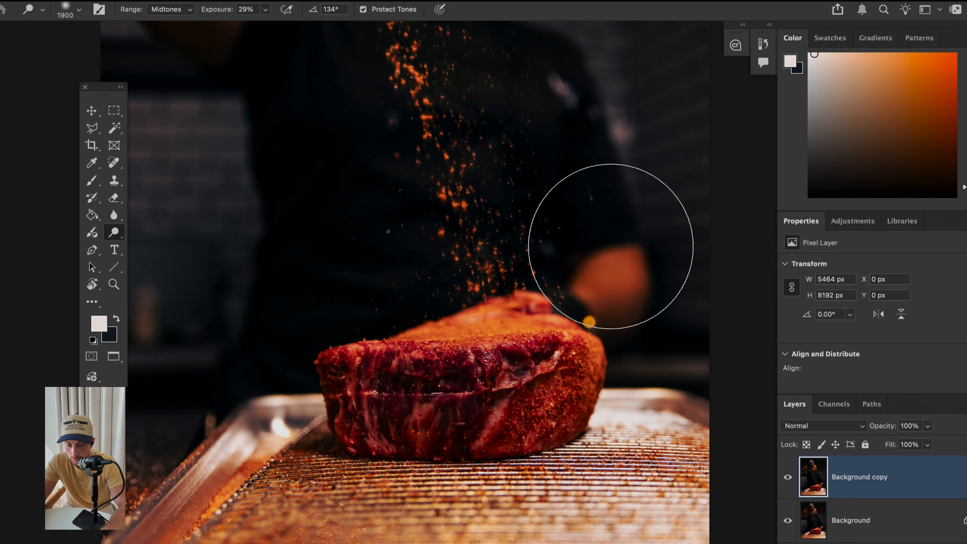
# Rename the Background layer as "original" and its copy as "edited".
pyautogui.doubleClick(863, 527)
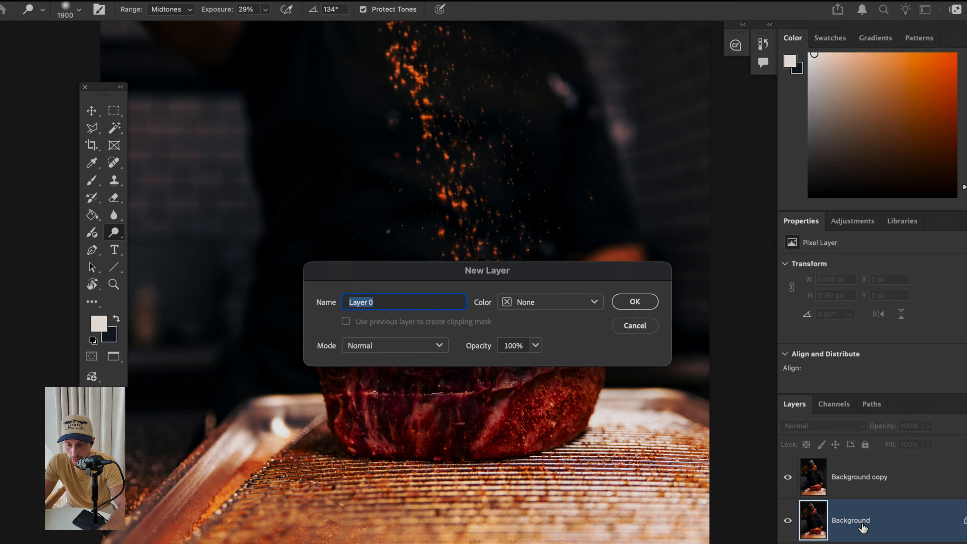
pyautogui.write('original')
pyautogui.press('Return')
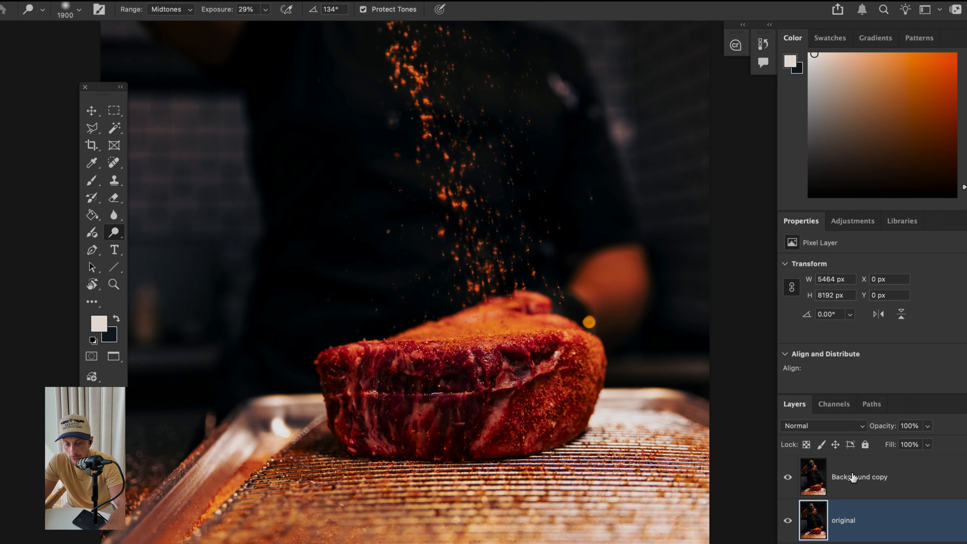
pyautogui.doubleClick(852, 477)
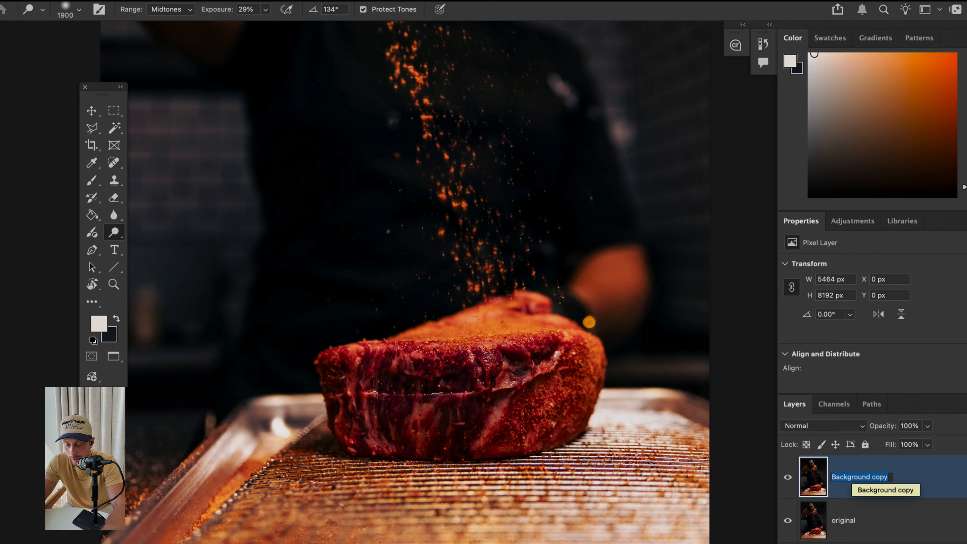
pyautogui.write('edited')
pyautogui.press('Return')
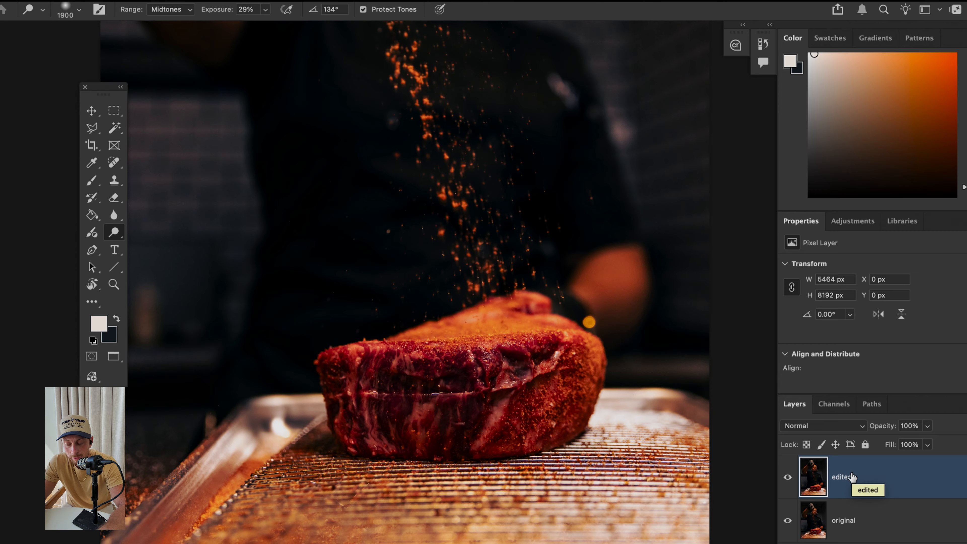
# Dodge the steak's midtones on the edited layer at 29% exposure.
pyautogui.moveTo(492, 390)
pyautogui.mouseDown()
pyautogui.moveTo(377, 395)
pyautogui.moveTo(532, 385)
pyautogui.mouseUp()
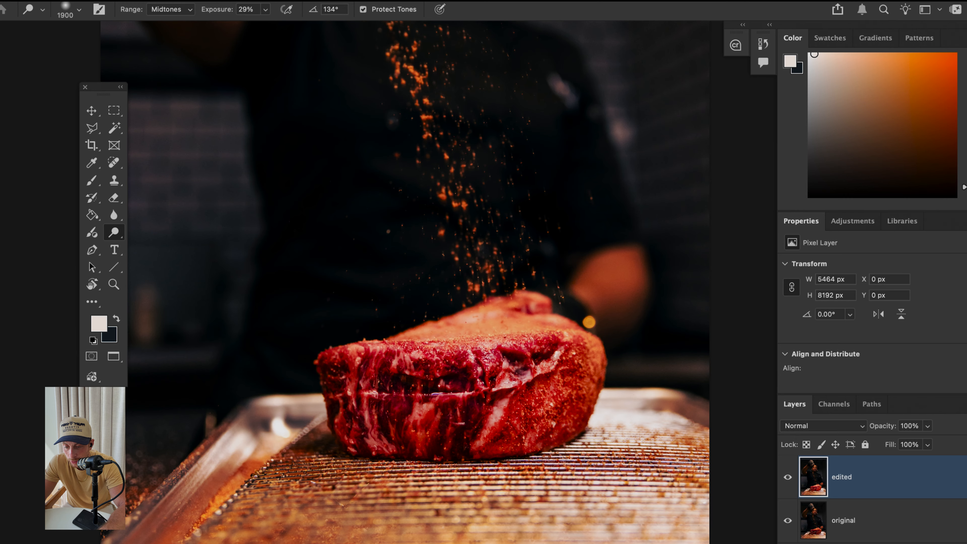
# Compare the steak before and after dodging by toggling the edited layer's visibility, both close up and with the whole photo in view.
pyautogui.click(786, 476)
pyautogui.click(786, 476)
pyautogui.click(786, 476)
pyautogui.click(787, 477)
pyautogui.click(786, 477)
pyautogui.click(786, 477)
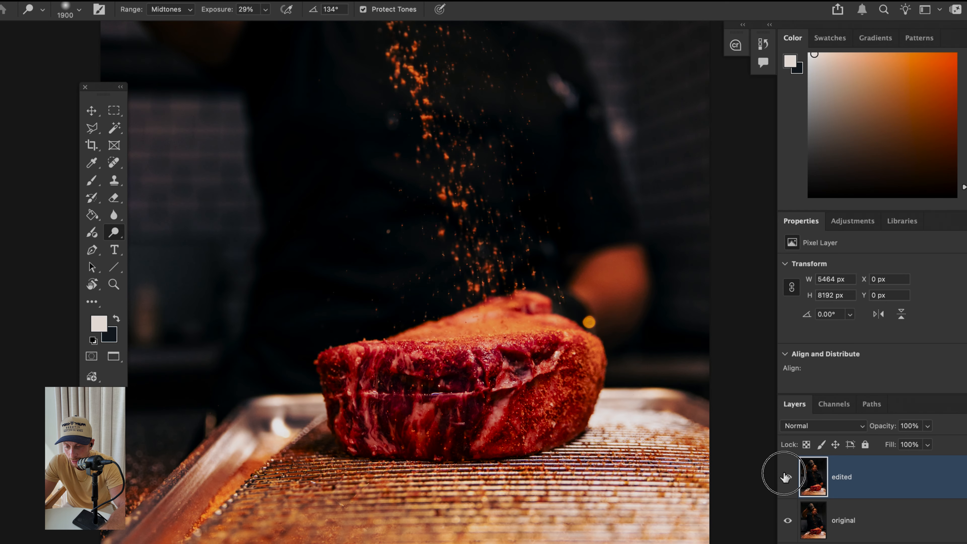
pyautogui.click(786, 476)
pyautogui.press('super+0')
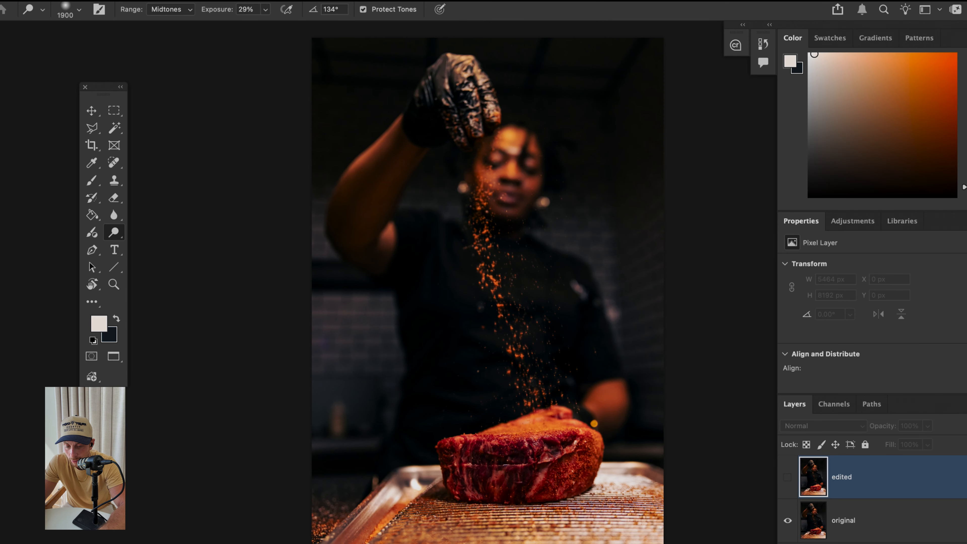
pyautogui.click(787, 477)
pyautogui.click(787, 477)
pyautogui.click(788, 477)
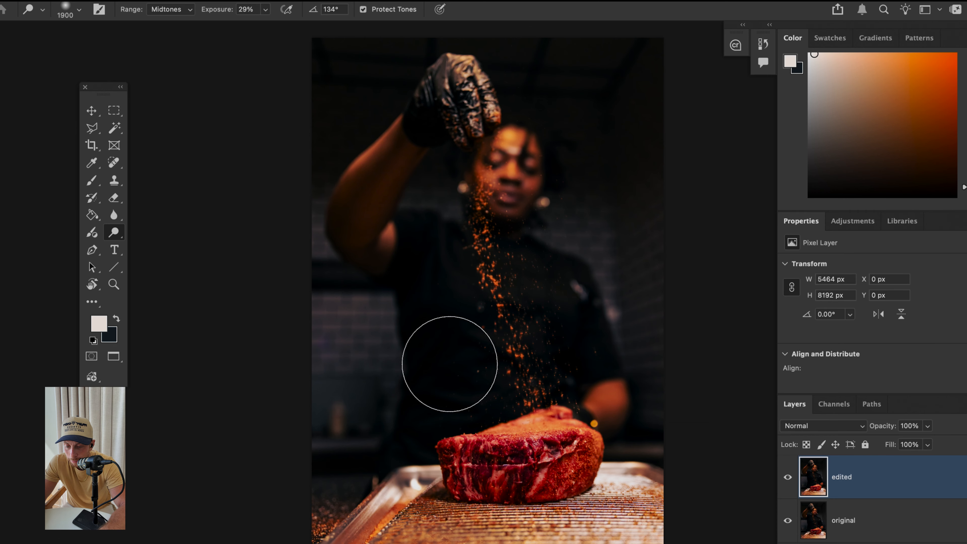
# Set the Dodge tool's range to Shadows and its exposure to 19% for the steak.
pyautogui.scroll(5, 449, 365)
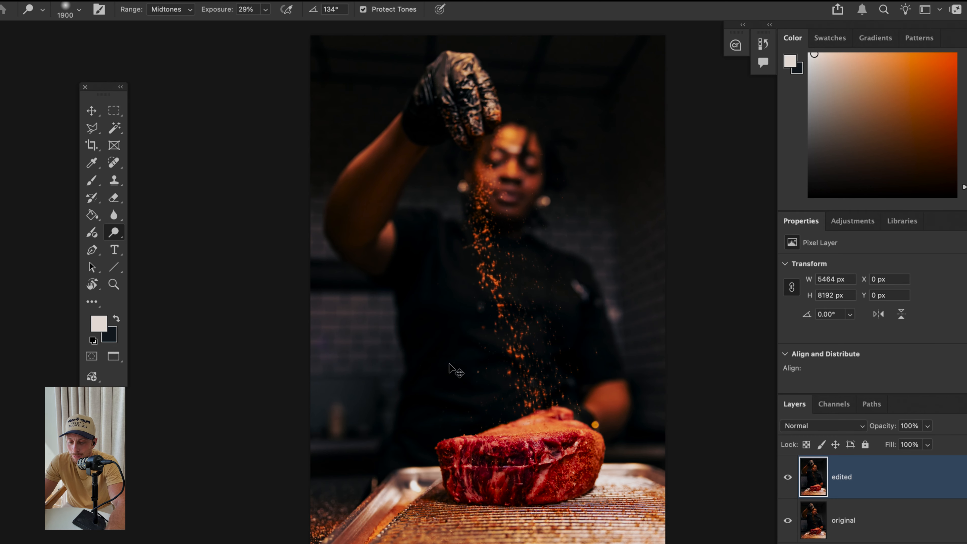
pyautogui.scroll(4, 449, 364)
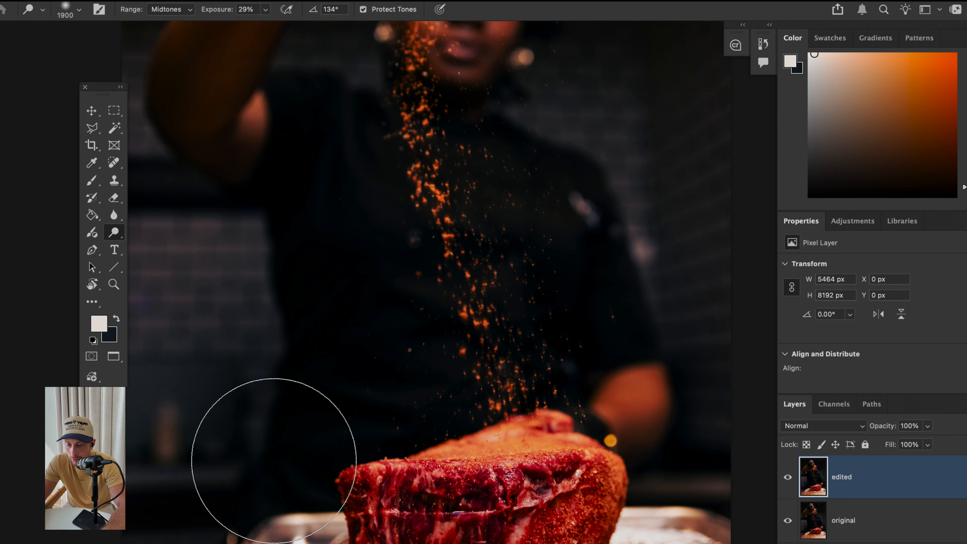
pyautogui.scroll(-1, 457, 520)
pyautogui.scroll(-2, 457, 520)
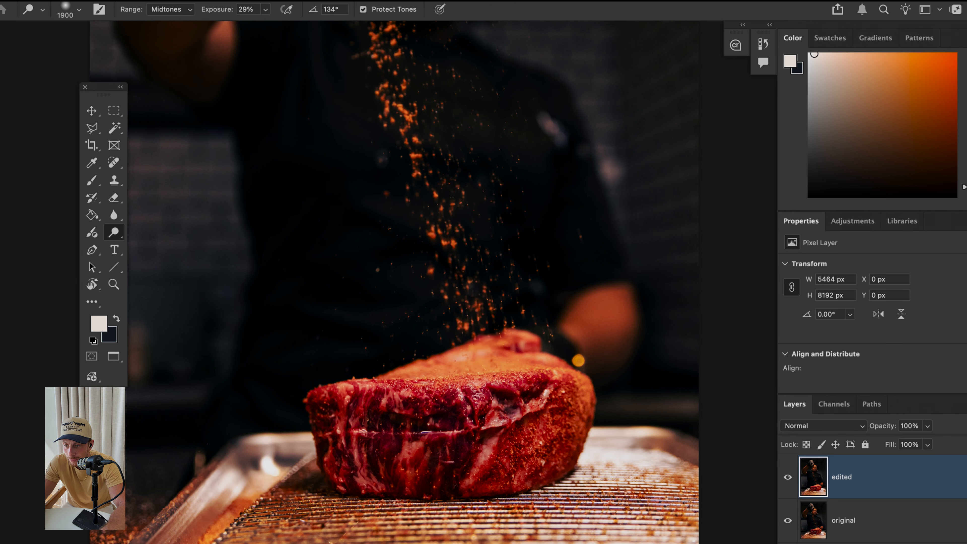
pyautogui.click(183, 13)
pyautogui.click(166, 10)
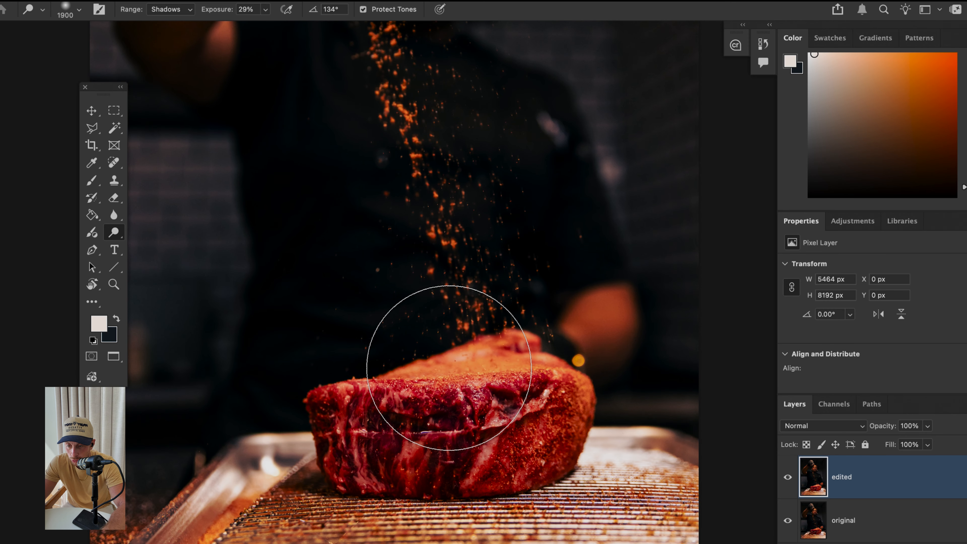
pyautogui.click(266, 10)
pyautogui.moveTo(265, 26); pyautogui.dragTo(260, 26)
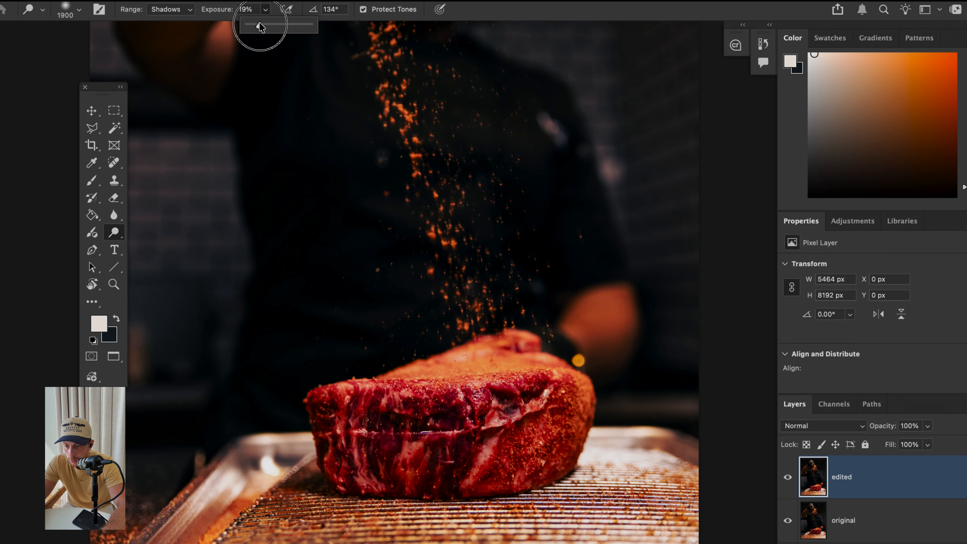
# Dodge the steak's shadows on the edited layer with a 1900 px brush at 19% exposure.
pyautogui.click(418, 425)
pyautogui.moveTo(449, 426)
pyautogui.mouseDown()
pyautogui.moveTo(377, 425)
pyautogui.moveTo(525, 428)
pyautogui.mouseUp()
pyautogui.click(398, 428)
pyautogui.scroll(5, 399, 467)
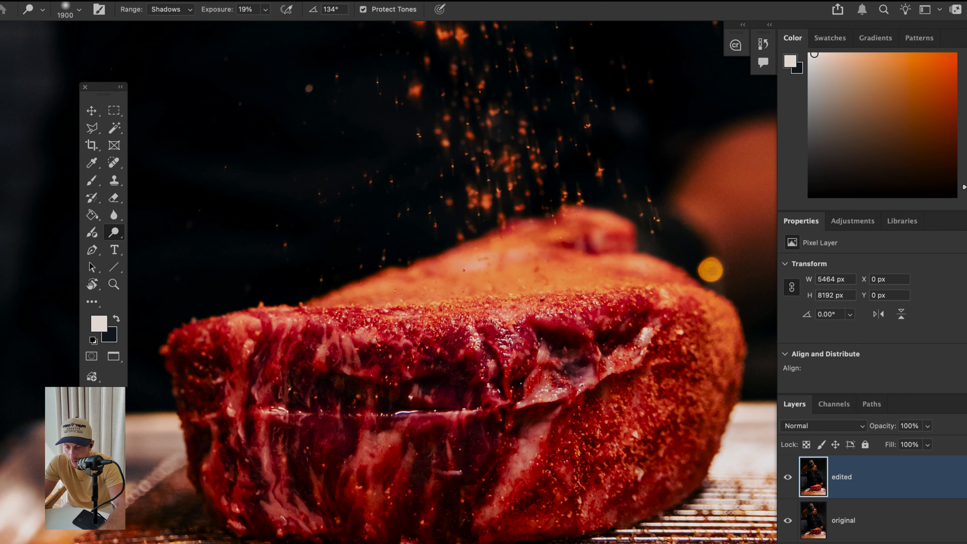
pyautogui.moveTo(419, 431); pyautogui.dragTo(449, 425)
# Compare the whole photo before and after dodging the shadows by toggling the edited layer's visibility.
pyautogui.scroll(-5, 525, 464)
pyautogui.click(787, 477)
pyautogui.click(788, 477)
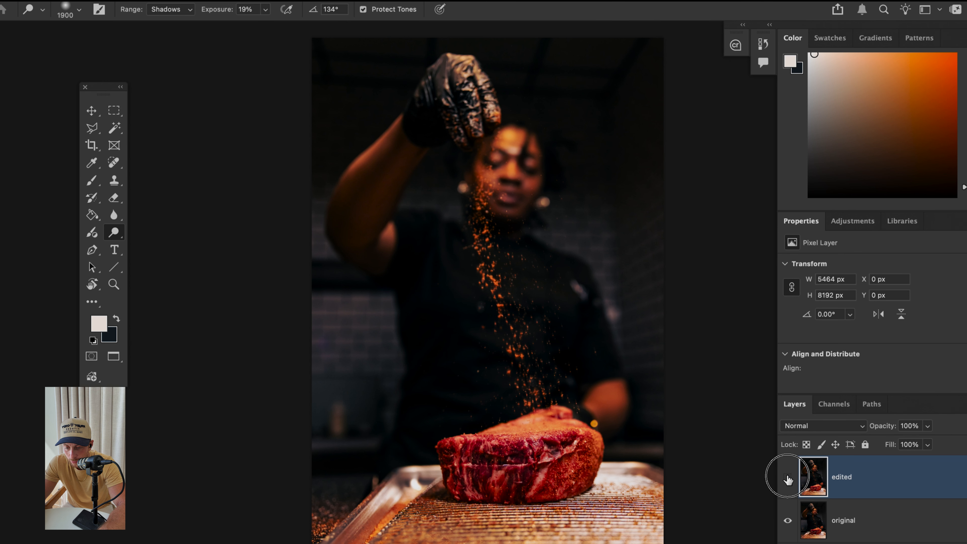
pyautogui.click(788, 477)
pyautogui.click(788, 477)
# Enlarge the Dodge brush to 2400 px.
pyautogui.press(']')
pyautogui.press(']')
pyautogui.press(']')
pyautogui.press(']')
pyautogui.press(']')
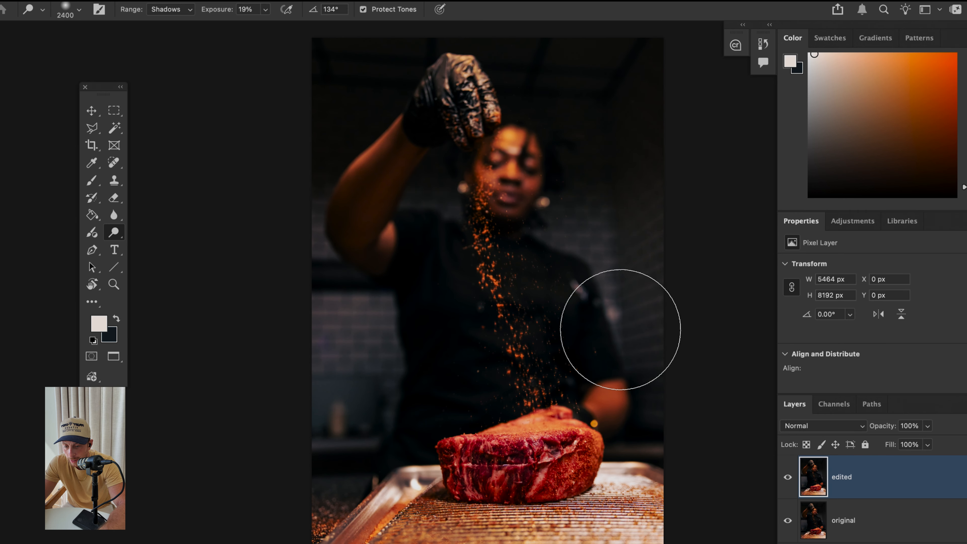
# Toggle the edited layer's visibility repeatedly to check how the steak differs from the original.
pyautogui.click(788, 479)
pyautogui.click(788, 479)
pyautogui.click(788, 478)
pyautogui.click(788, 479)
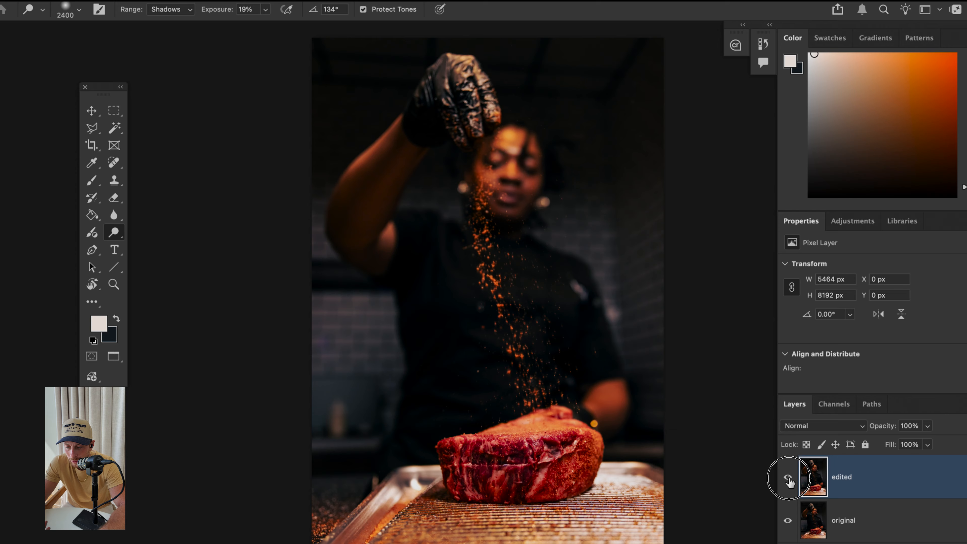
pyautogui.click(788, 478)
pyautogui.click(788, 478)
pyautogui.click(788, 479)
pyautogui.click(787, 479)
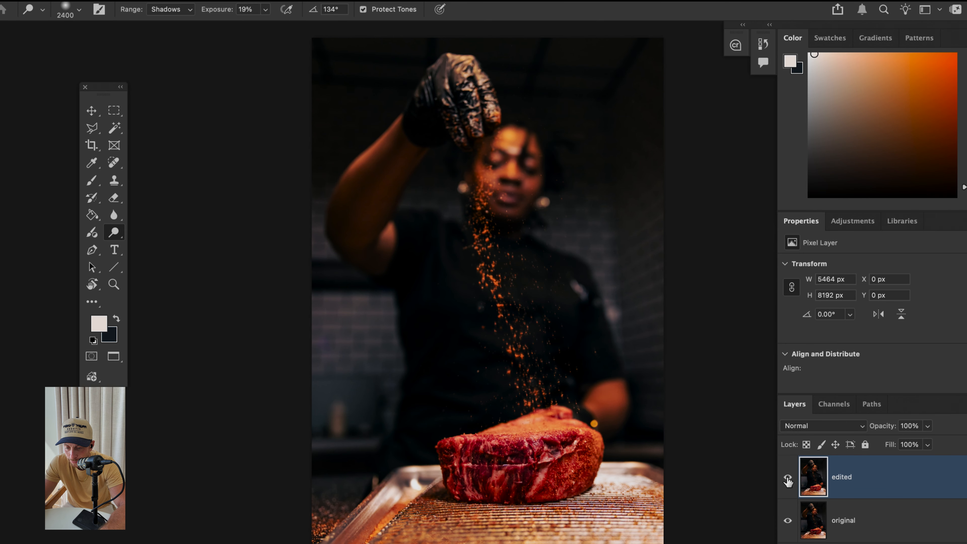
# Set the Dodge tool's range to Highlights and its exposure to 24%.
pyautogui.click(178, 11)
pyautogui.click(169, 45)
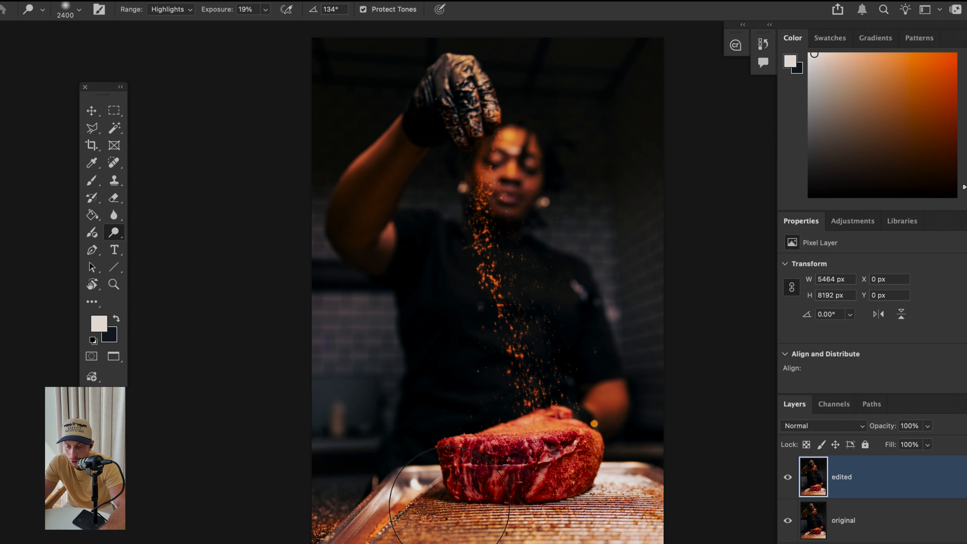
pyautogui.click(266, 9)
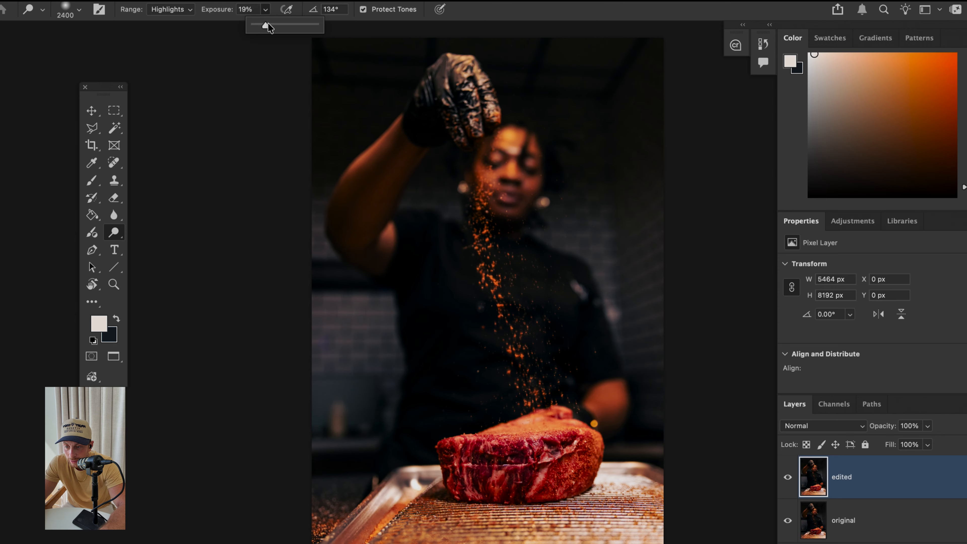
pyautogui.moveTo(264, 26); pyautogui.dragTo(268, 25)
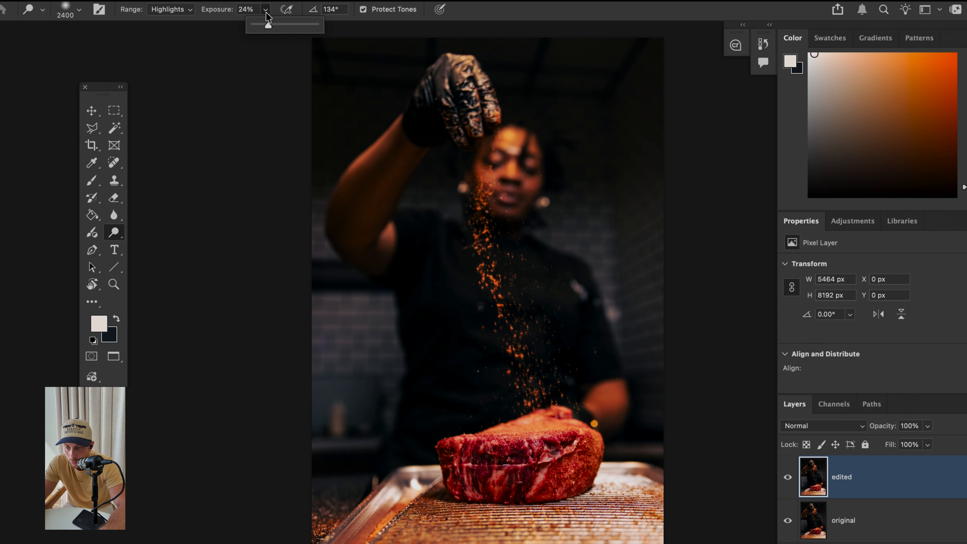
pyautogui.click(266, 13)
# Try dodging the steak's highlights at 24% exposure, compare the stroke by undoing and redoing it, and leave it undone.
pyautogui.moveTo(616, 462)
pyautogui.mouseDown()
pyautogui.moveTo(493, 466)
pyautogui.moveTo(621, 480)
pyautogui.mouseUp()
pyautogui.press('super+plus')
pyautogui.press('super+plus')
pyautogui.press('super+plus')
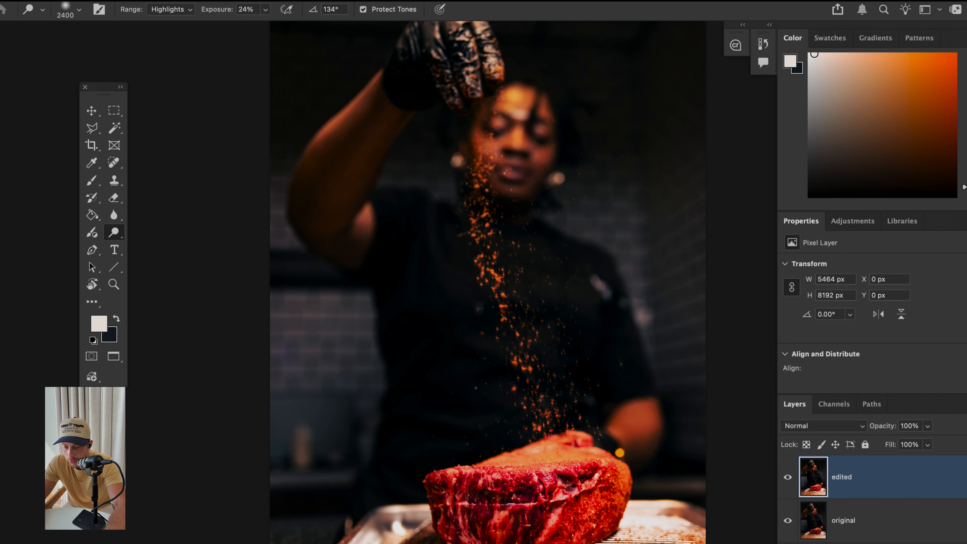
pyautogui.press('super+minus')
pyautogui.press('super+minus')
pyautogui.press('super+minus')
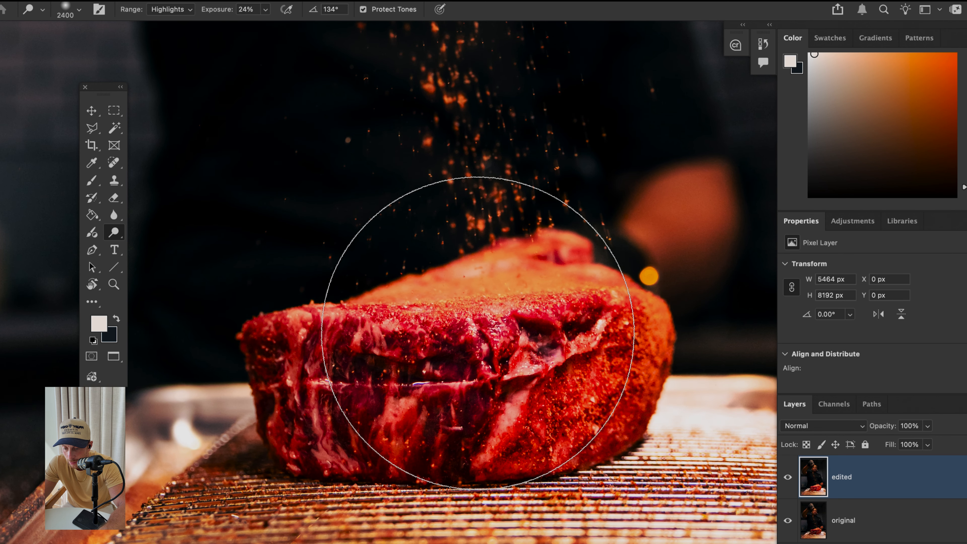
pyautogui.hotkey('ctrl', 'z')
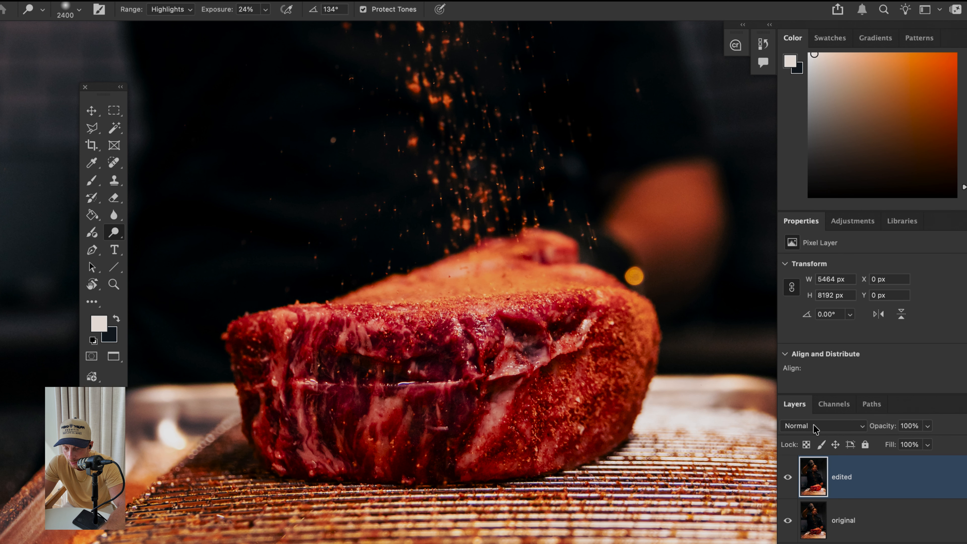
pyautogui.hotkey('ctrl', 'shift', 'z')
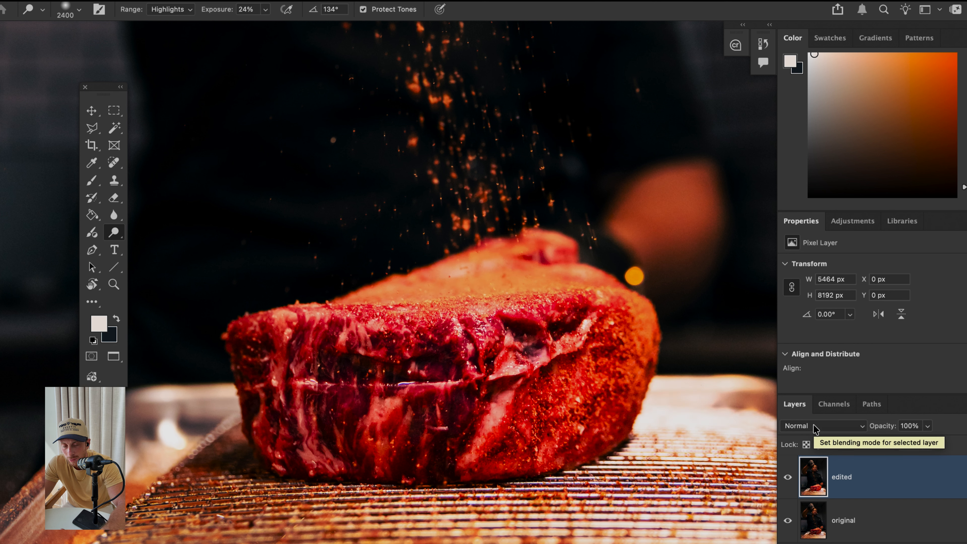
pyautogui.hotkey('ctrl', 'z')
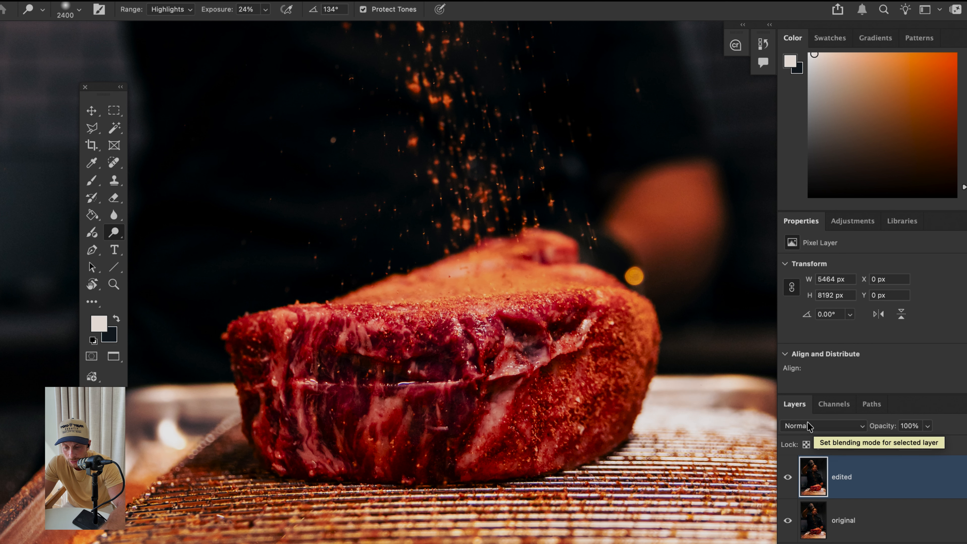
# Dodge highlights on the steak, falling spice and gloved hand at 13% exposure with a 900 px brush.
pyautogui.click(266, 9)
pyautogui.click(259, 27)
pyautogui.press('[')
pyautogui.press('[')
pyautogui.press('[')
pyautogui.press('[')
pyautogui.press('[')
pyautogui.press('[')
pyautogui.press('[')
pyautogui.press('[')
pyautogui.press('[')
pyautogui.press('[')
pyautogui.press('[')
pyautogui.press('[')
pyautogui.press('[')
pyautogui.press('[')
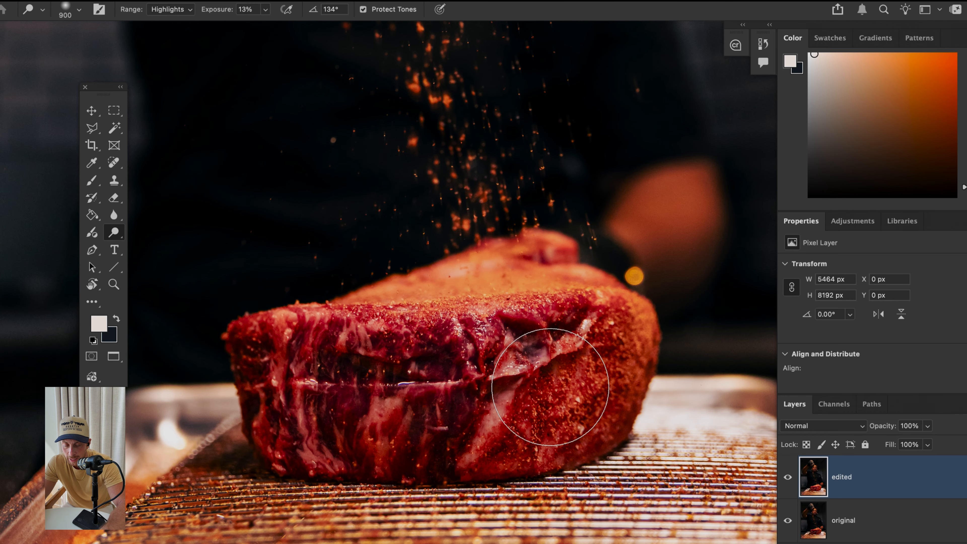
pyautogui.press('[')
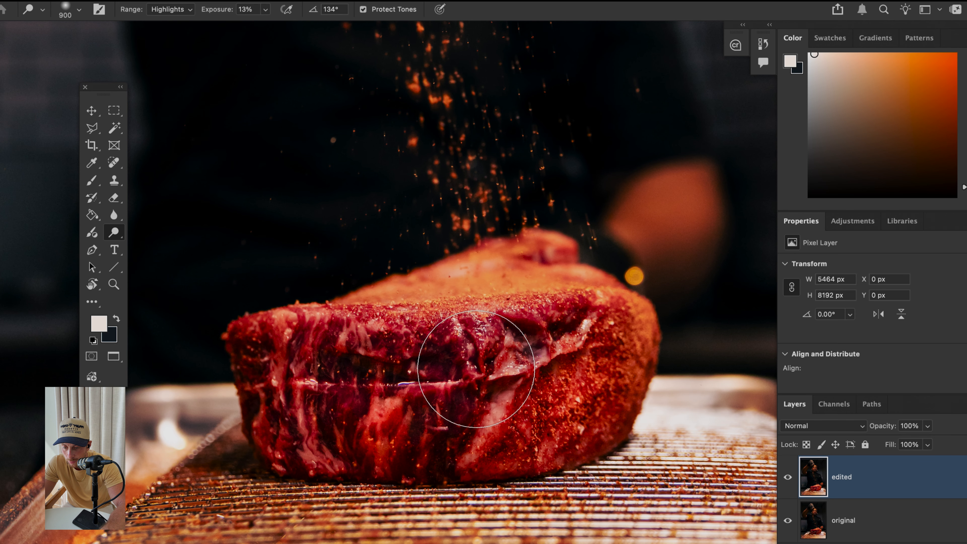
pyautogui.scroll(10, 280, 351)
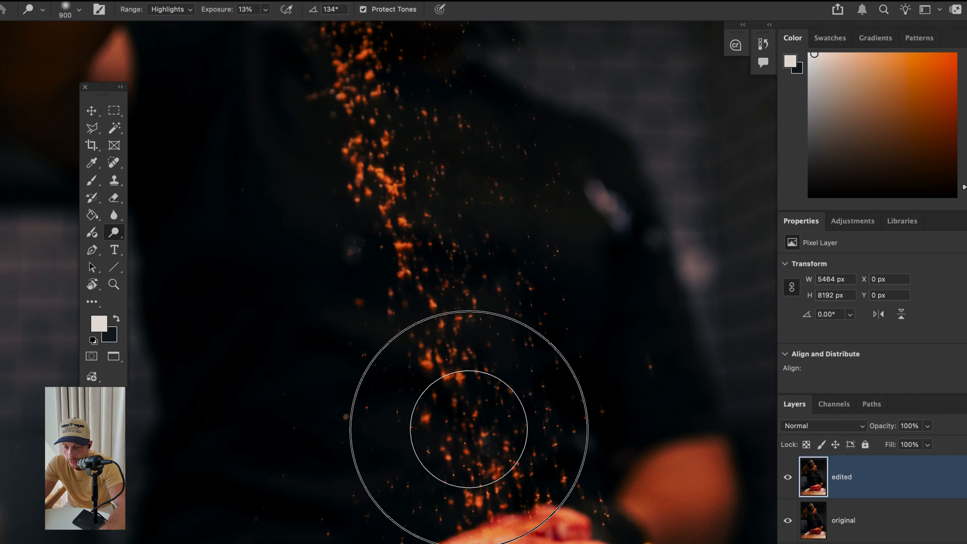
pyautogui.scroll(10, 472, 459)
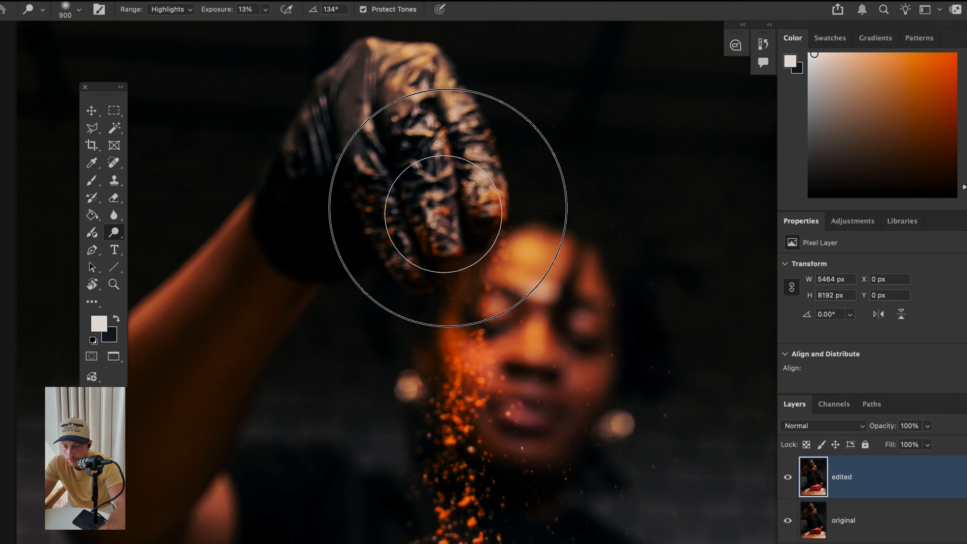
# Compare the full photo with and without the highlight dodging by toggling the edited layer's visibility.
pyautogui.press('super+0')
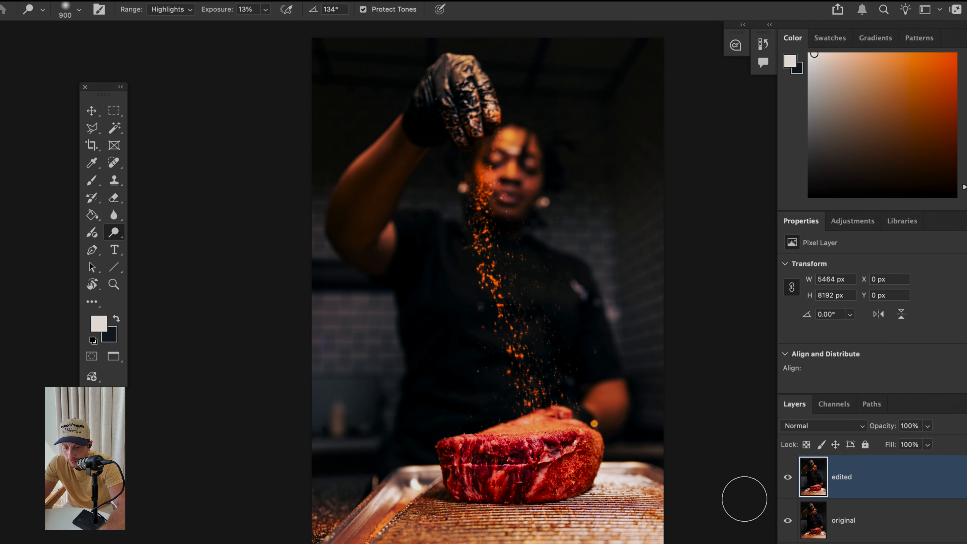
pyautogui.click(788, 478)
pyautogui.click(788, 478)
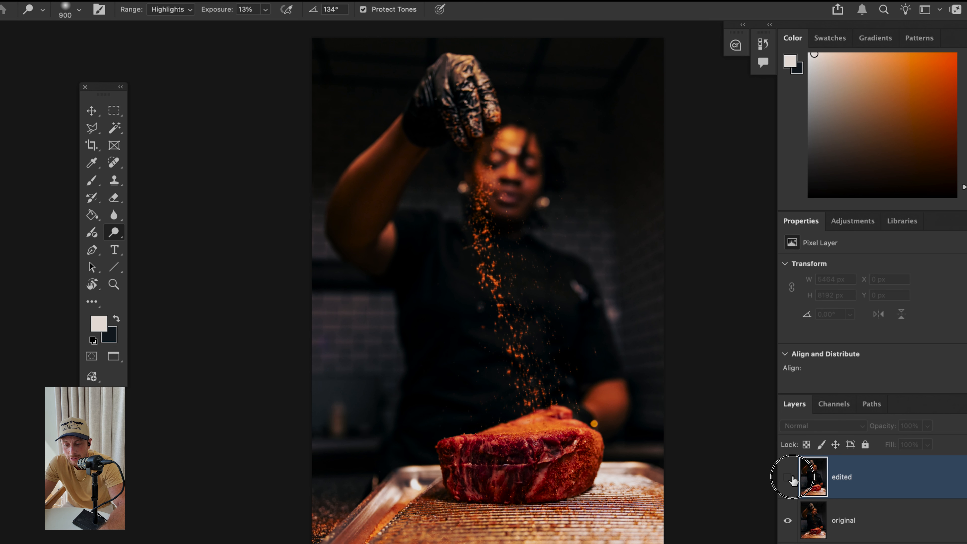
pyautogui.click(788, 477)
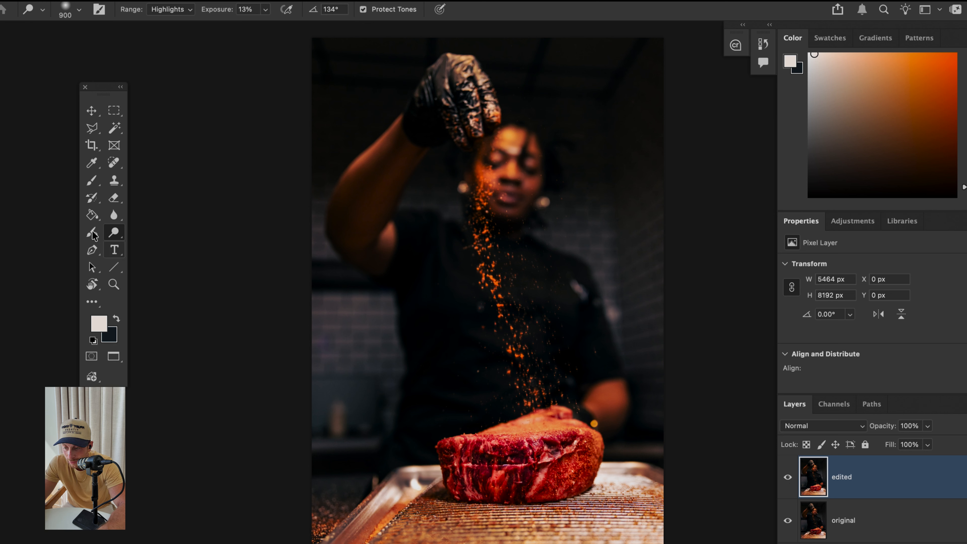
# Switch to the Burn tool and enlarge its brush to 1900 px for darkening the areas around the subject.
pyautogui.rightClick(127, 237)
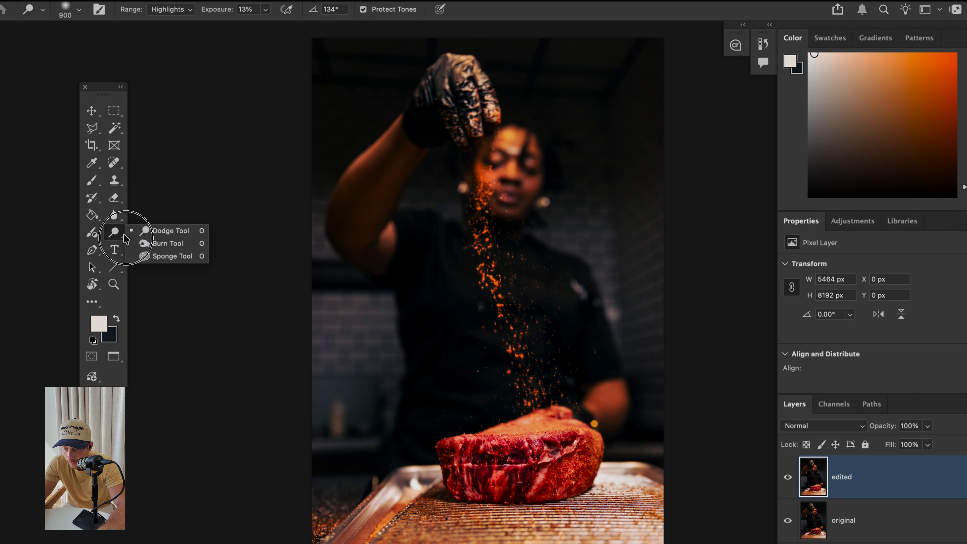
pyautogui.click(168, 242)
pyautogui.press(']')
pyautogui.press(']')
pyautogui.press(']')
pyautogui.press(']')
pyautogui.press(']')
pyautogui.press(']')
pyautogui.press(']')
pyautogui.press(']')
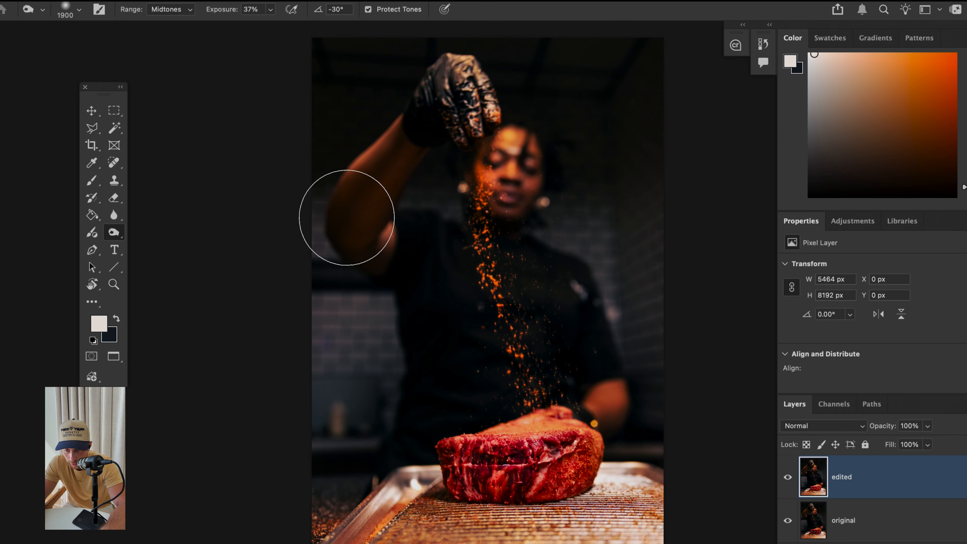
pyautogui.hscroll(-1, 464, 209)
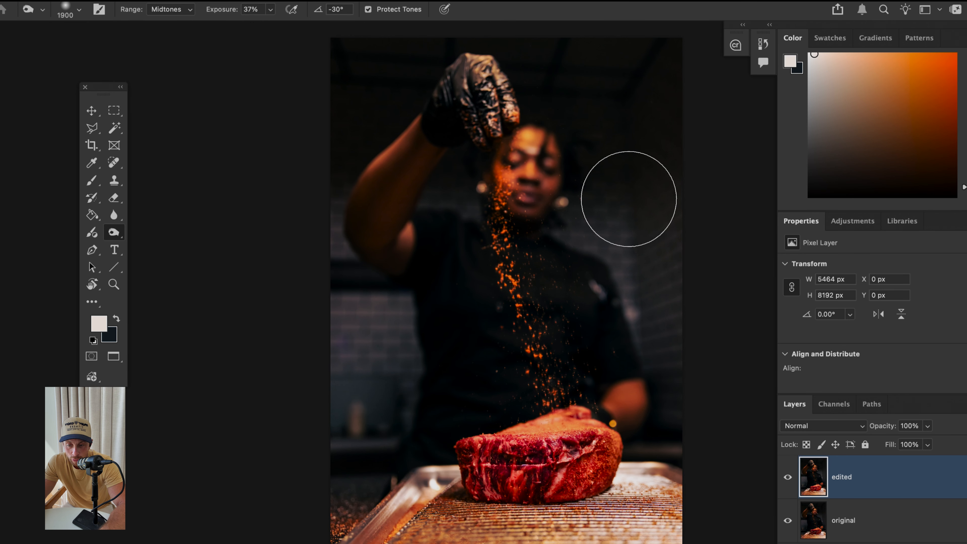
pyautogui.hscroll(1, 626, 199)
pyautogui.hscroll(2, 626, 200)
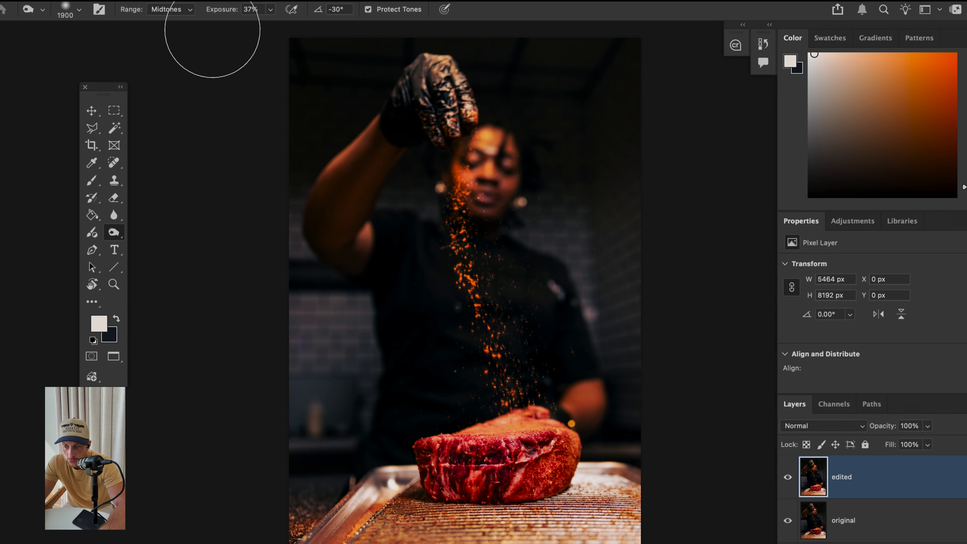
# Burn the midtones of the gloved hand with a 1000 px brush at 37% exposure, undoing the earlier stroke near the face.
pyautogui.press('[')
pyautogui.press('[')
pyautogui.press('[')
pyautogui.press('[')
pyautogui.press('[')
pyautogui.press('[')
pyautogui.press('[')
pyautogui.press('[')
pyautogui.press('[')
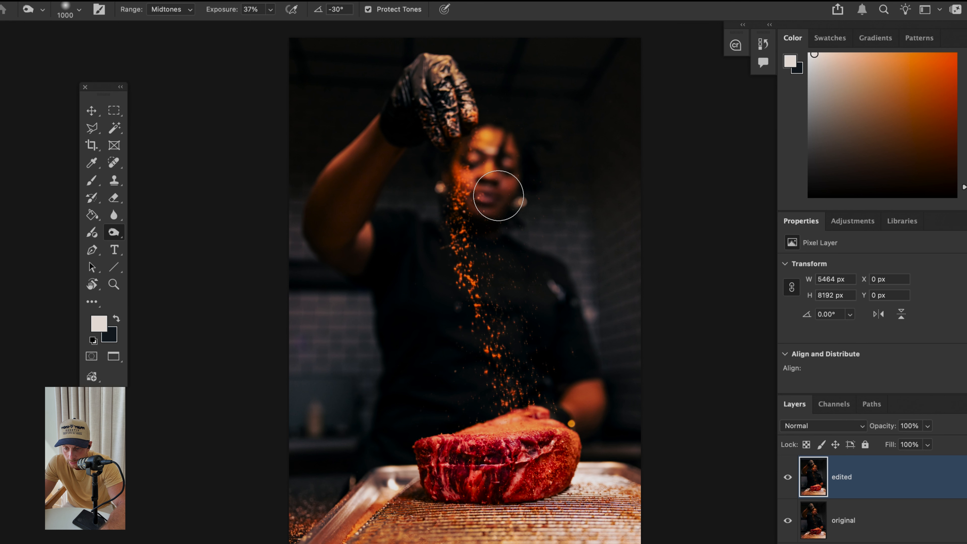
pyautogui.press('super+plus')
pyautogui.press('super+plus')
pyautogui.press('super+plus')
pyautogui.scroll(7, 498, 201)
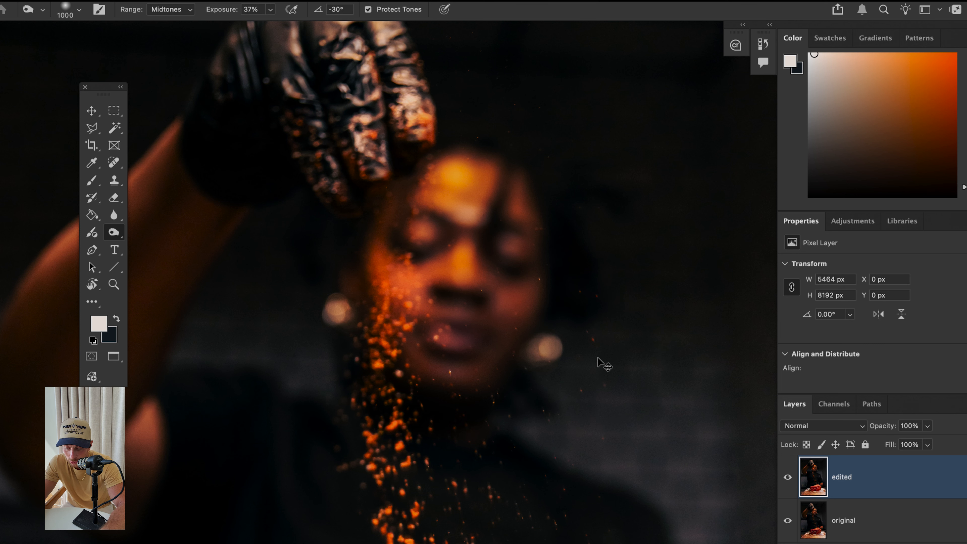
pyautogui.press('super+z')
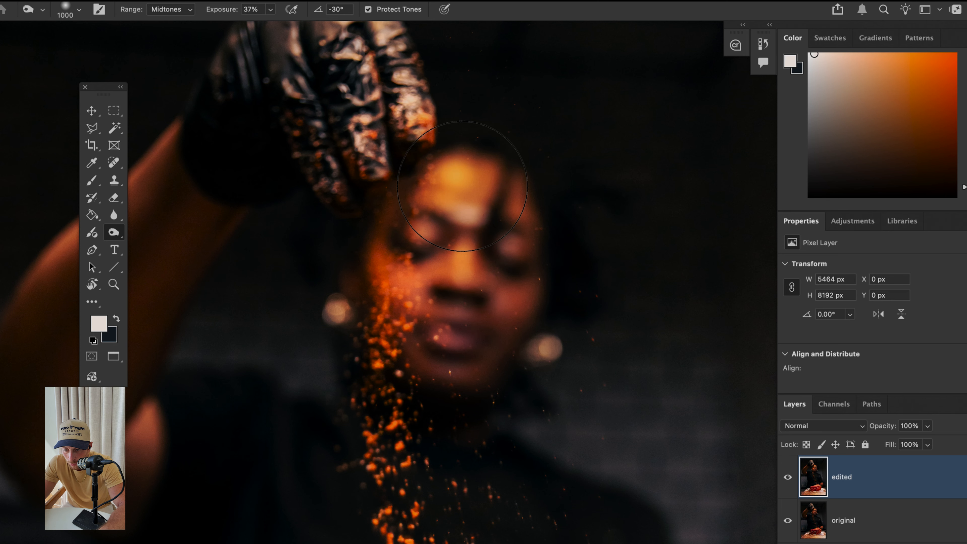
pyautogui.scroll(4, 519, 433)
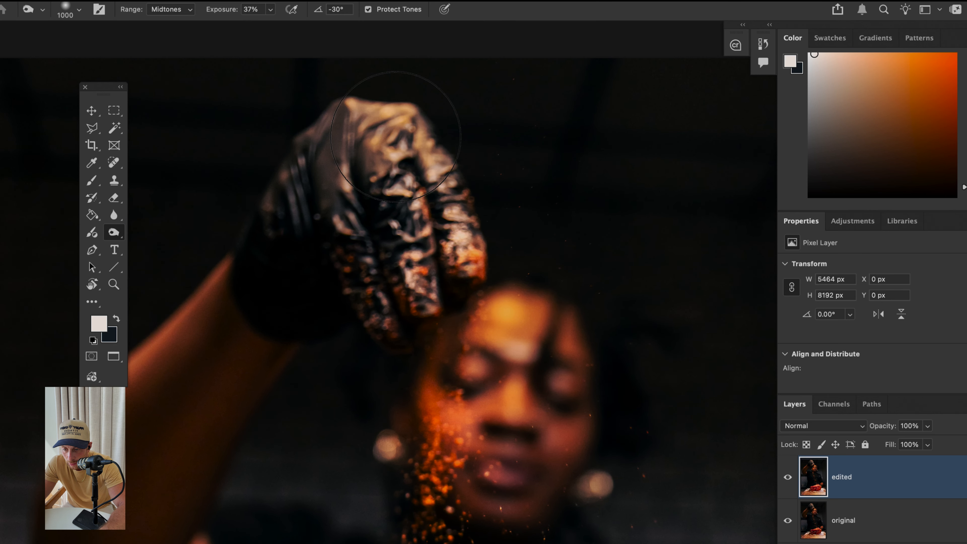
pyautogui.moveTo(437, 210); pyautogui.dragTo(447, 257)
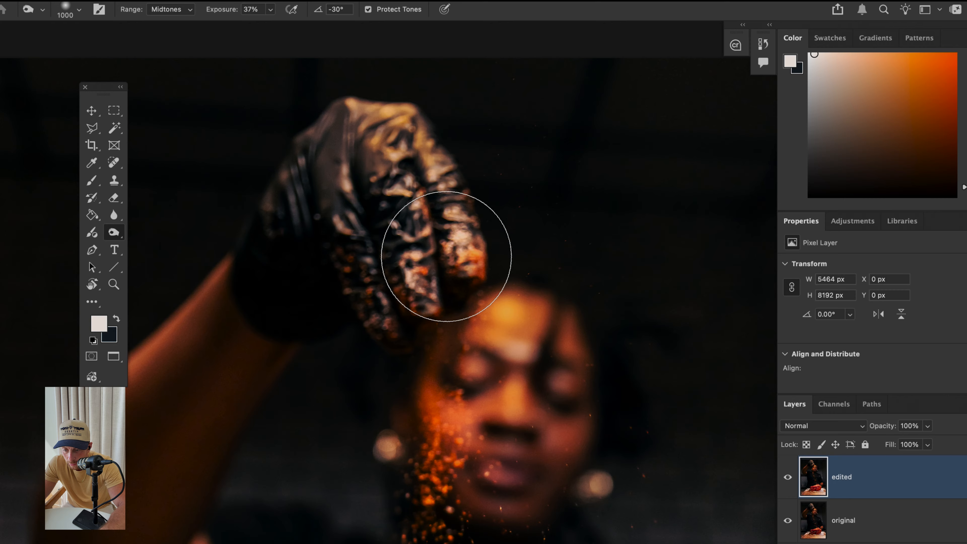
# Compare the whole photo before and after burning the glove by toggling the edited layer's visibility.
pyautogui.press('super+0')
pyautogui.click(788, 478)
pyautogui.click(788, 478)
pyautogui.click(788, 478)
pyautogui.click(788, 478)
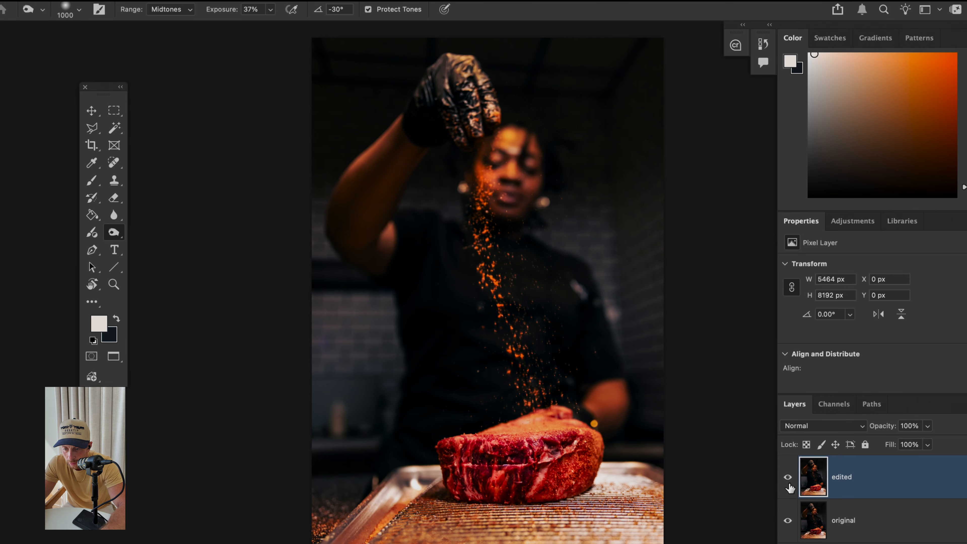
# Burn the bright metal tray beside the steak with the 1000 px brush, checking the stroke by undoing and redoing it.
pyautogui.press('super+minus')
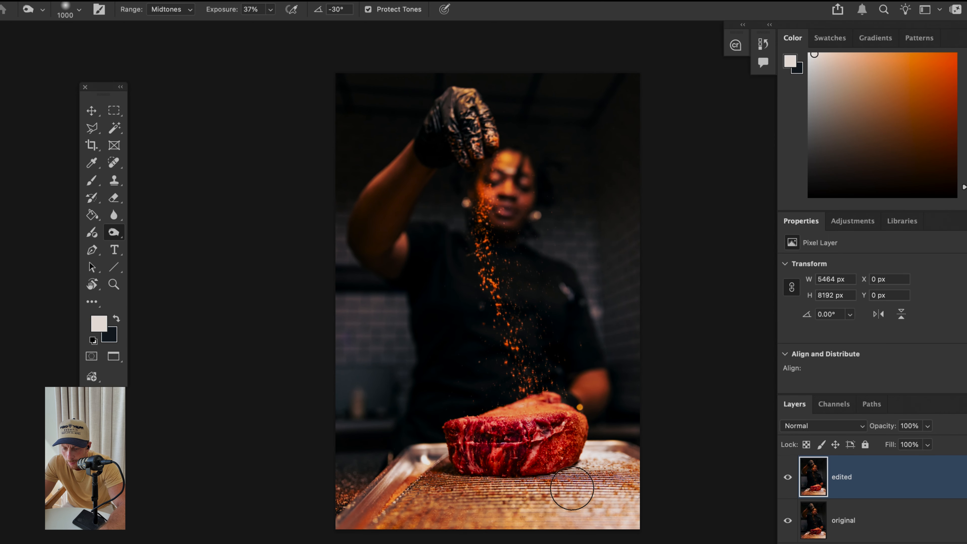
pyautogui.press('super+plus')
pyautogui.press('super+plus')
pyautogui.press('super+plus')
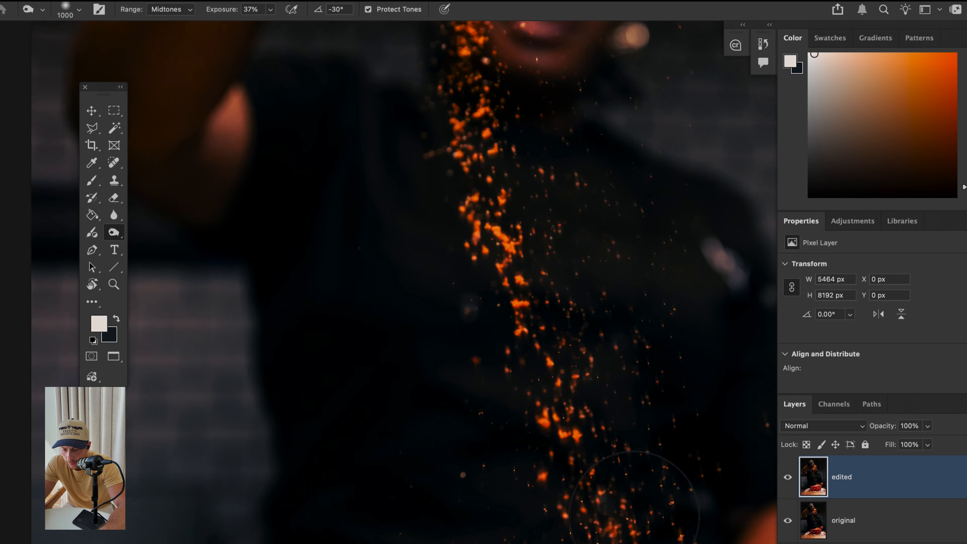
pyautogui.scroll(-12, 634, 513)
pyautogui.hscroll(9, 634, 512)
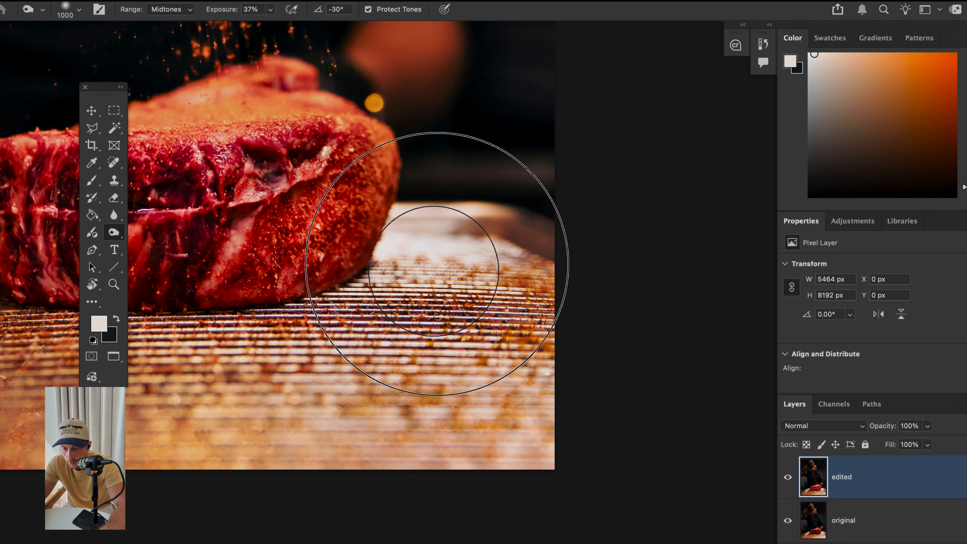
pyautogui.press('super+z')
pyautogui.press('super+z')
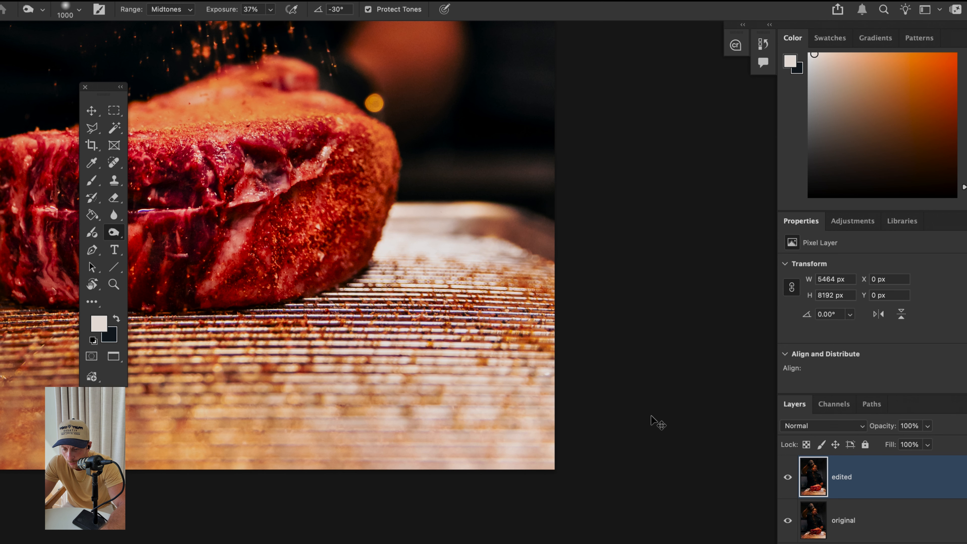
pyautogui.press('super+shift+z')
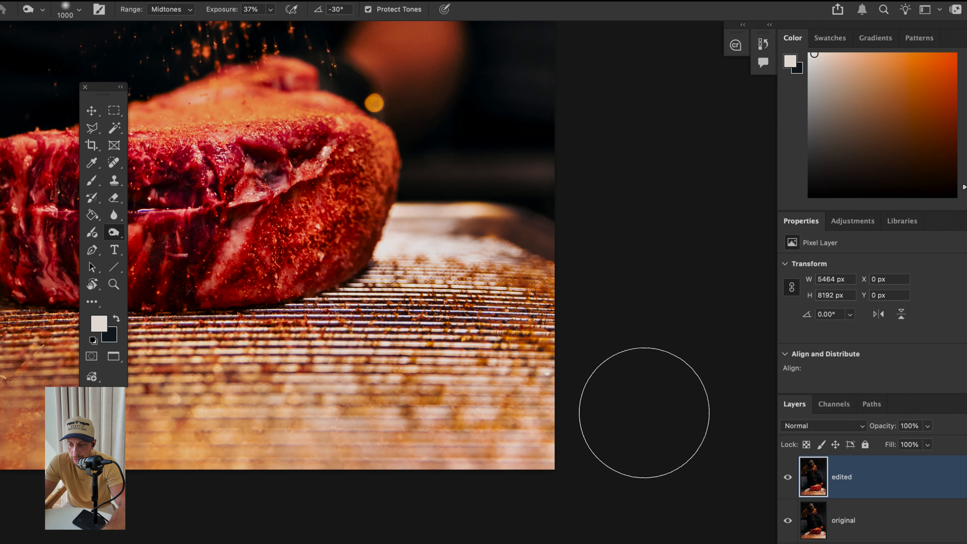
# Compare the full dodged and burned photo with the original by toggling the edited layer's visibility.
pyautogui.hscroll(-3, 231, 260)
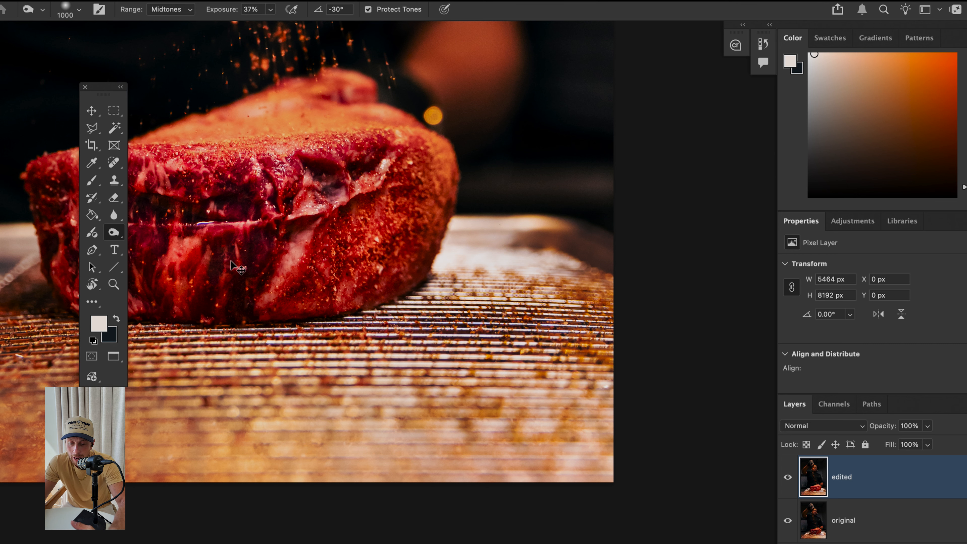
pyautogui.press('super+0')
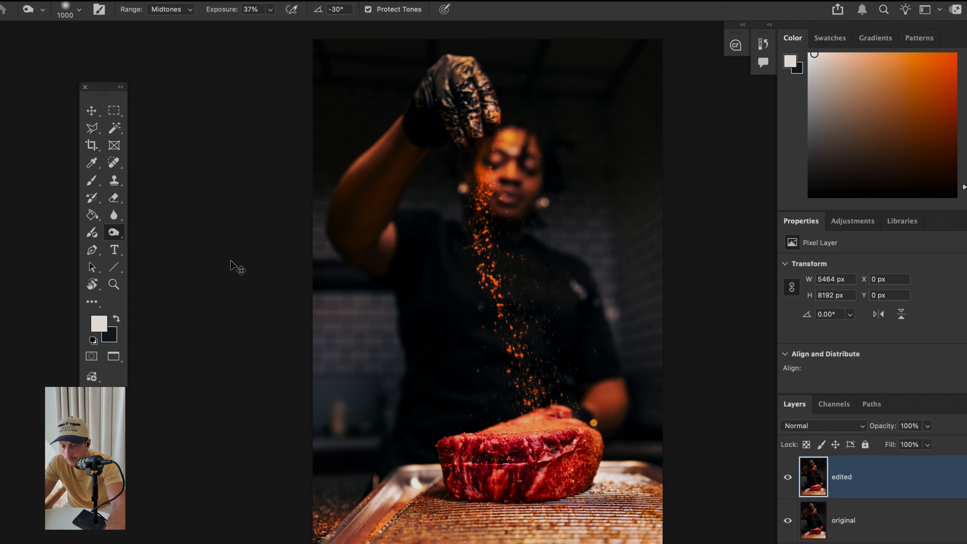
pyautogui.click(785, 478)
pyautogui.click(784, 478)
pyautogui.click(783, 478)
pyautogui.click(784, 478)
pyautogui.click(784, 478)
pyautogui.click(785, 477)
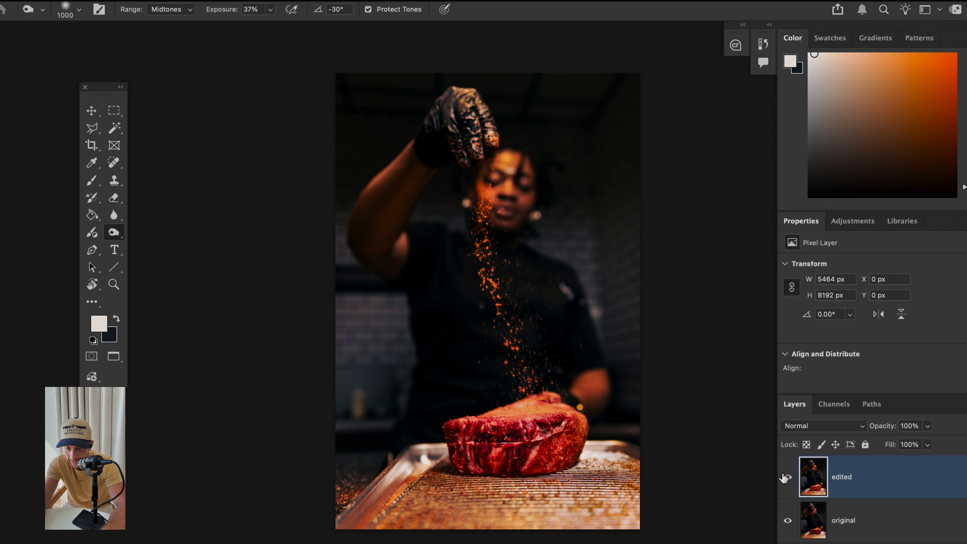